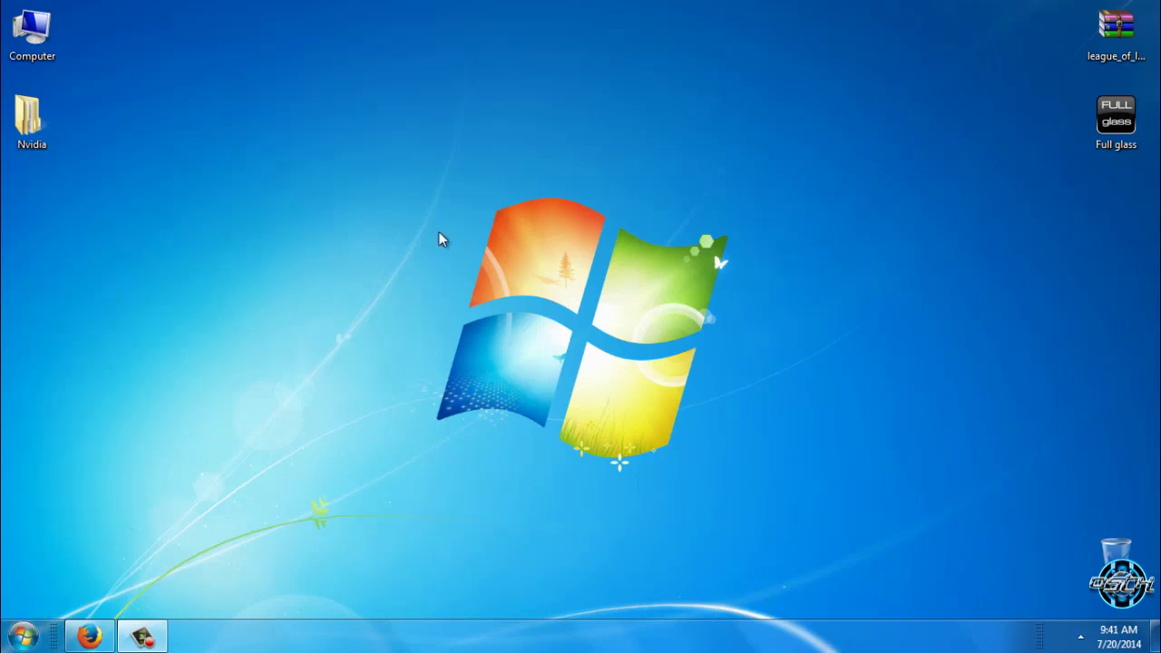
# - Open Nvidia > Nvidia > Fonts, after briefly looking into the extras and Theme folders
pyautogui.click(41, 129)
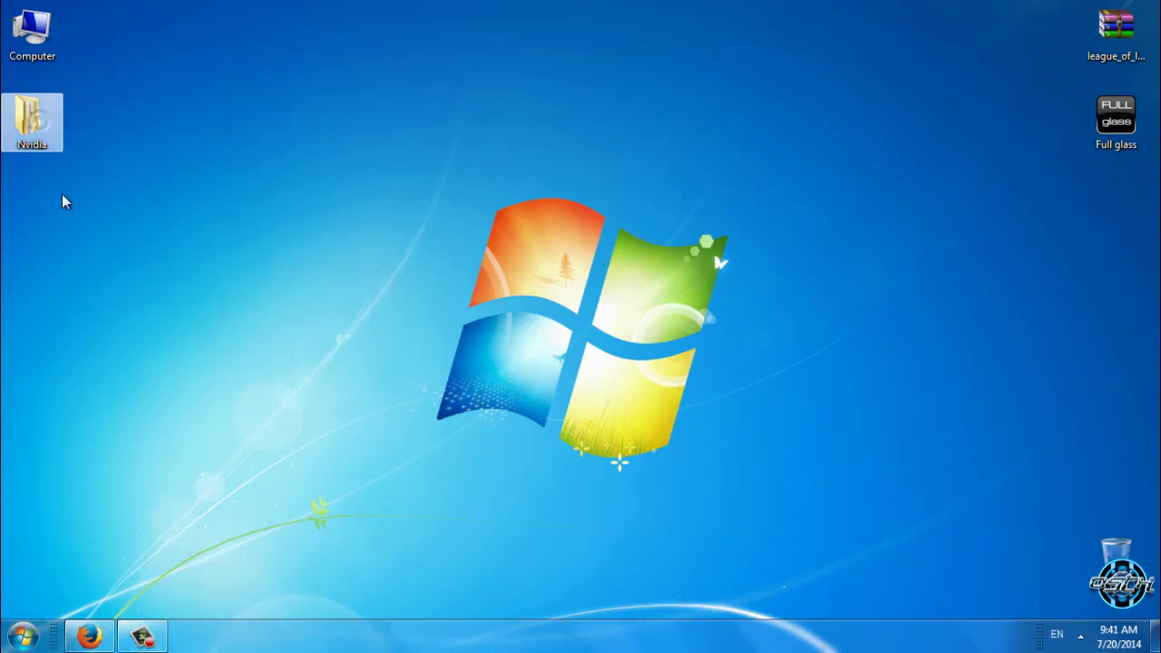
pyautogui.doubleClick(41, 145)
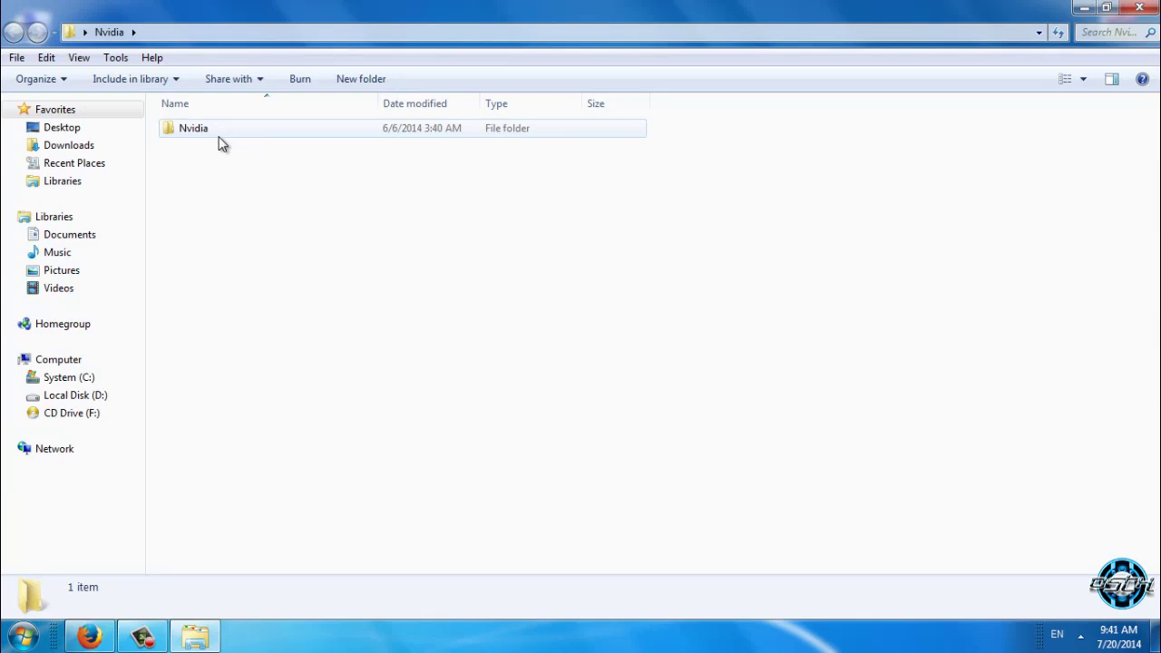
pyautogui.doubleClick(208, 137)
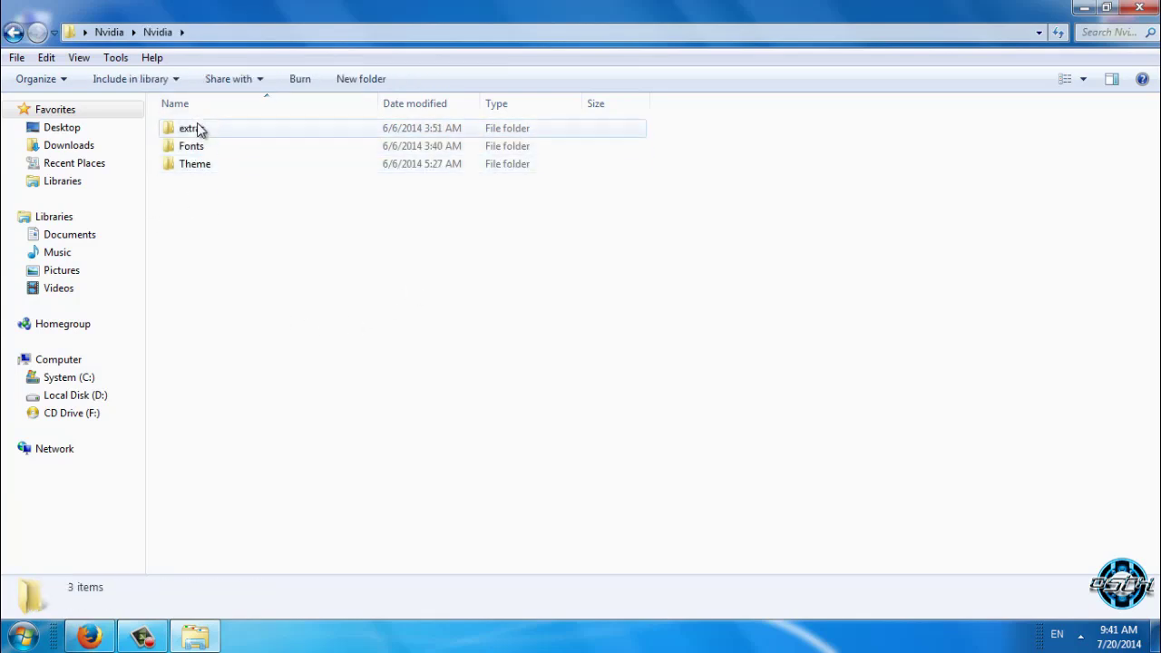
pyautogui.doubleClick(360, 17)
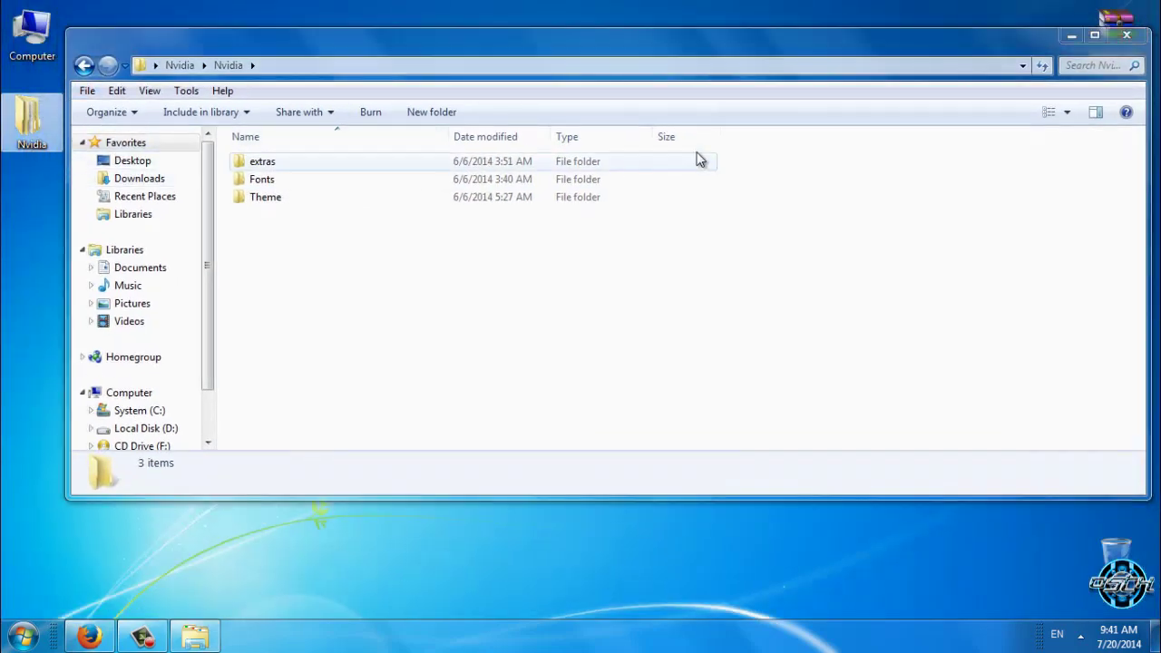
pyautogui.click(1095, 35)
pyautogui.doubleClick(211, 132)
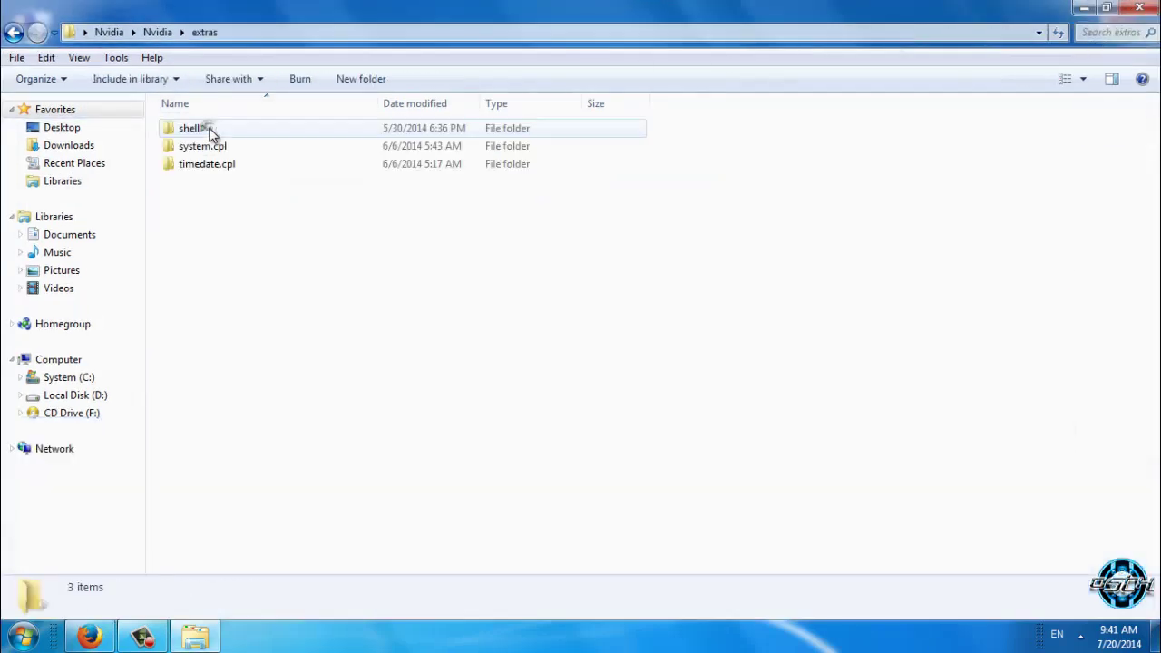
pyautogui.press('BackSpace')
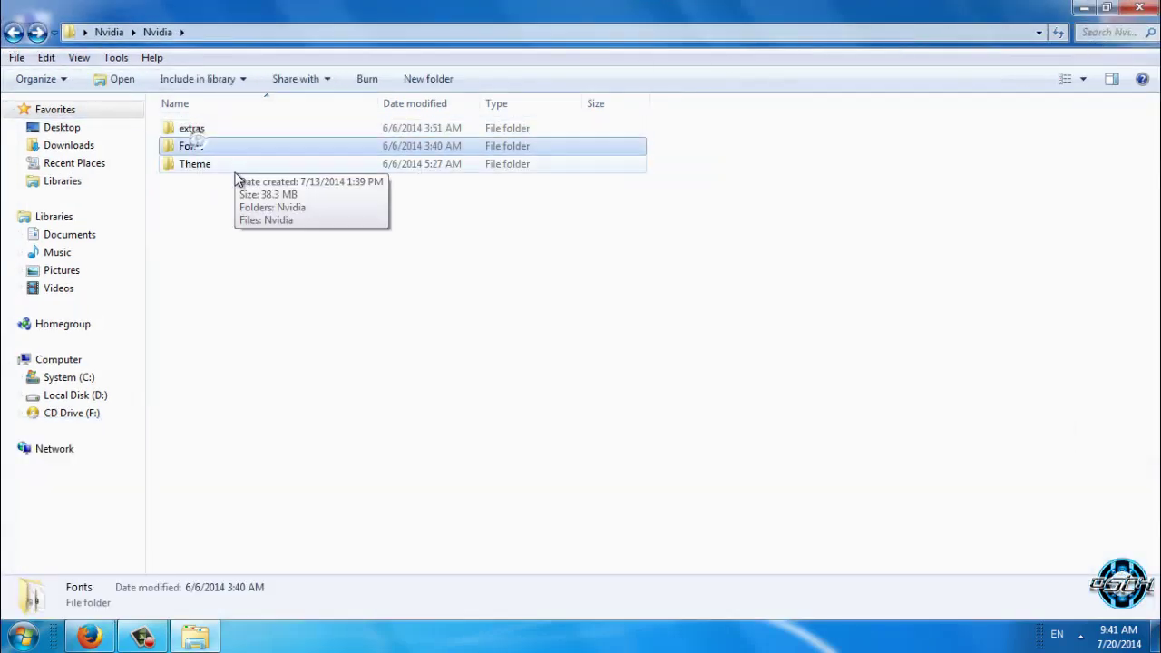
pyautogui.doubleClick(231, 166)
pyautogui.click(14, 33)
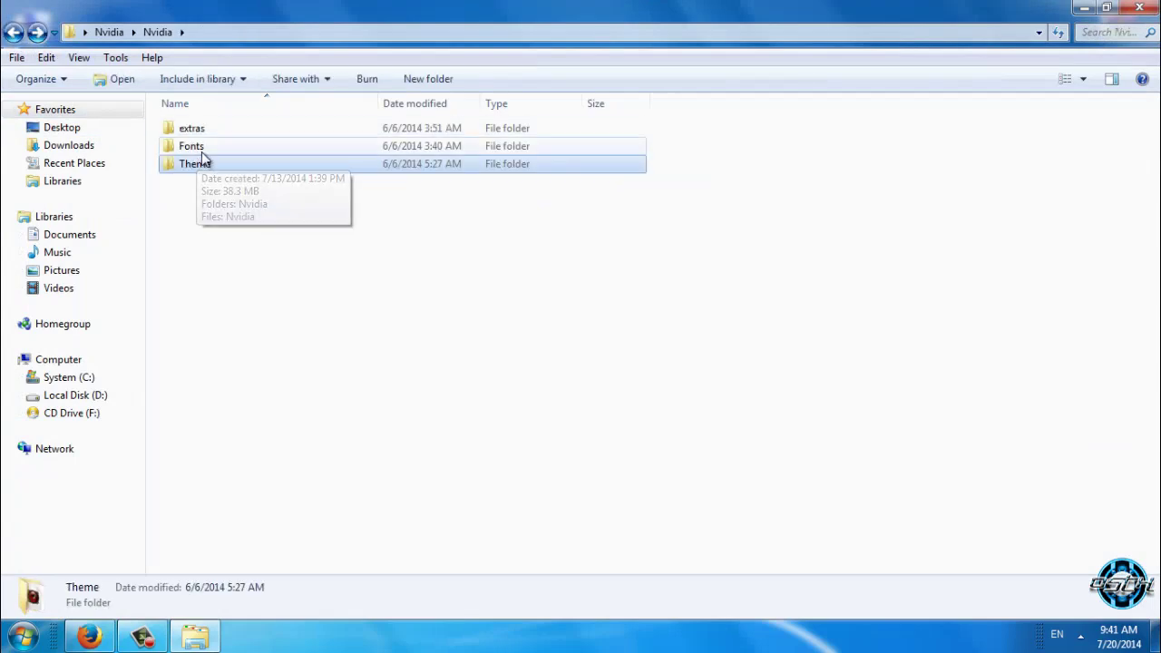
pyautogui.click(201, 153)
pyautogui.doubleClick(201, 154)
# - Install all seven fonts, replacing existing copies for all items, then return to the Nvidia folder
pyautogui.moveTo(228, 261); pyautogui.dragTo(191, 133)
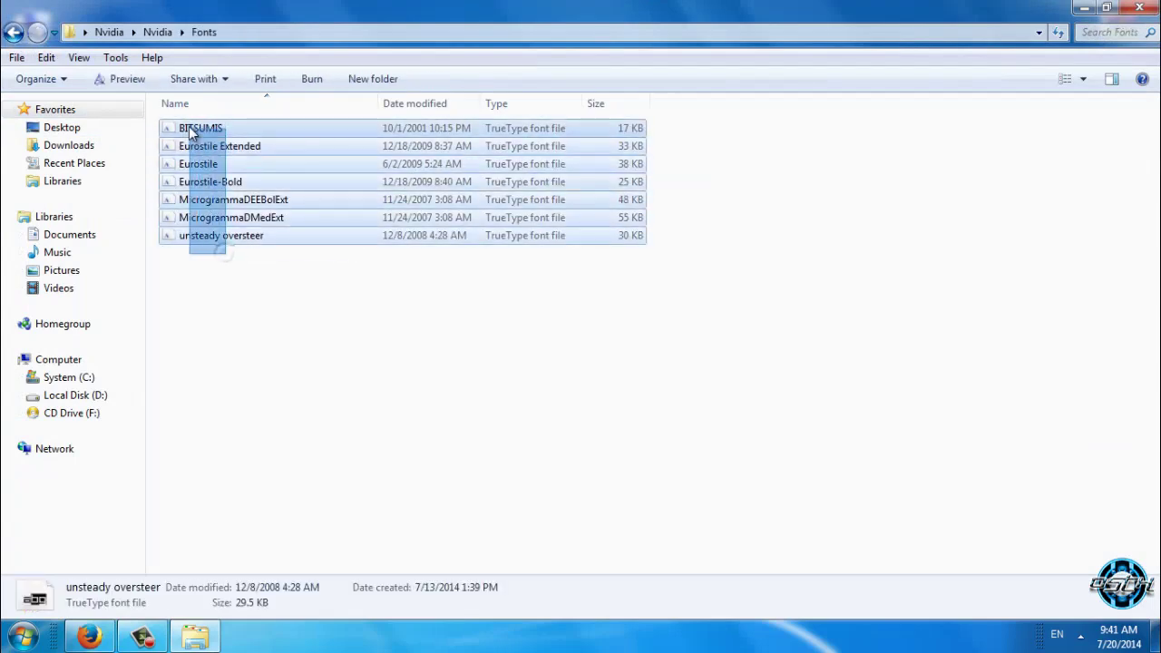
pyautogui.rightClick(191, 133)
pyautogui.click(238, 194)
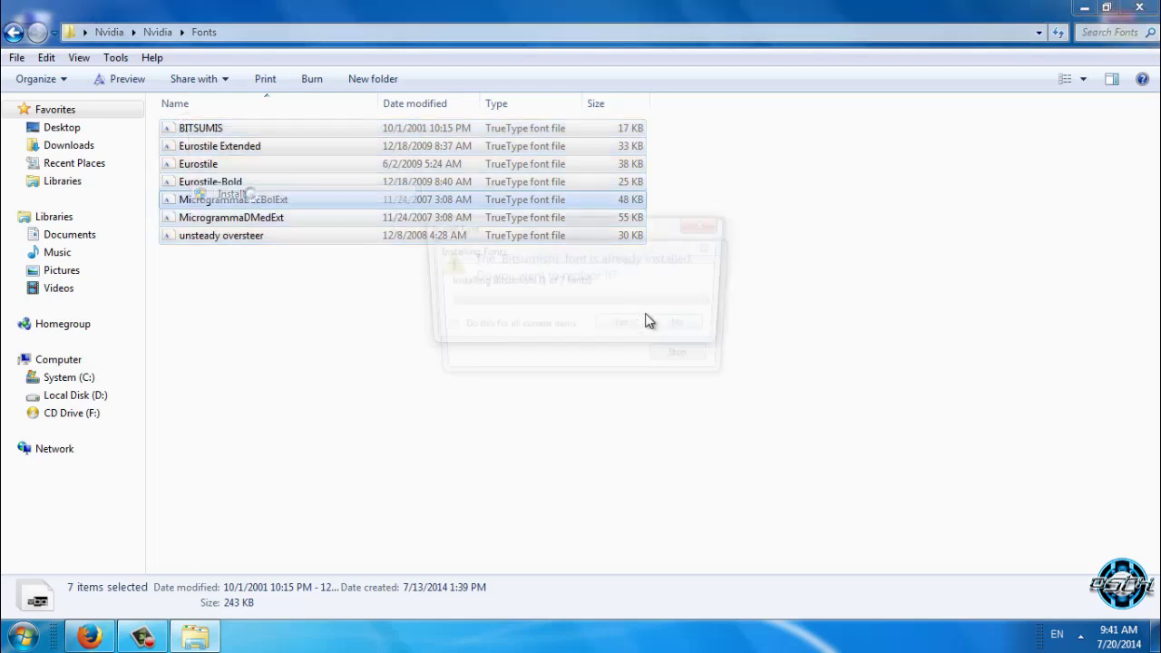
pyautogui.click(626, 329)
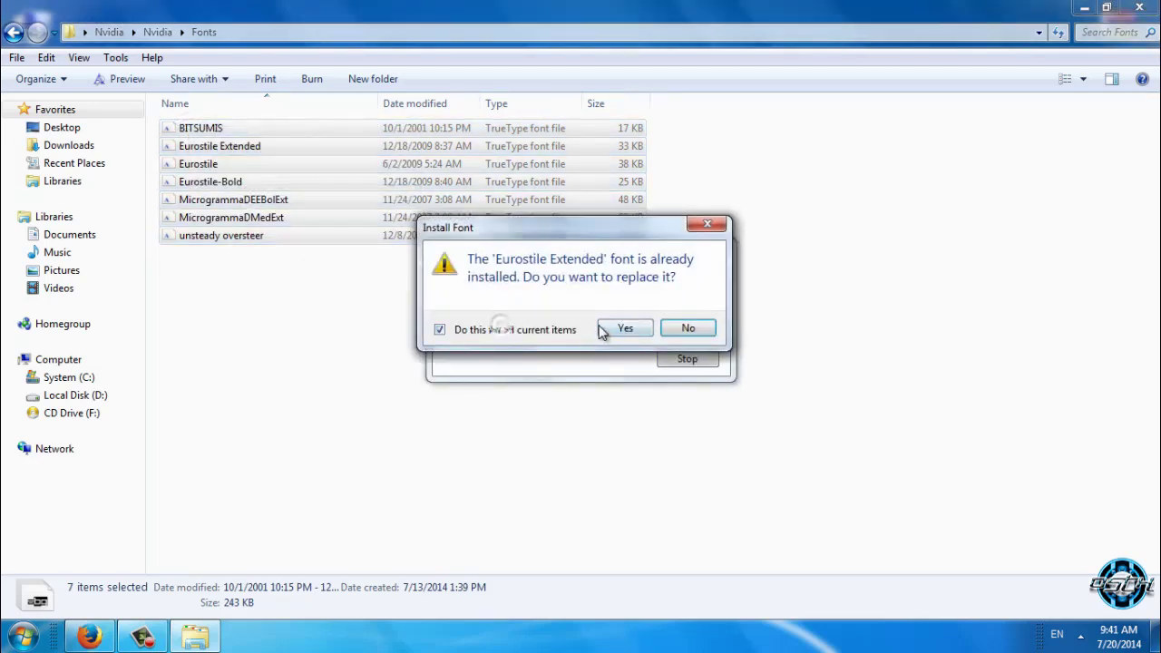
pyautogui.click(612, 329)
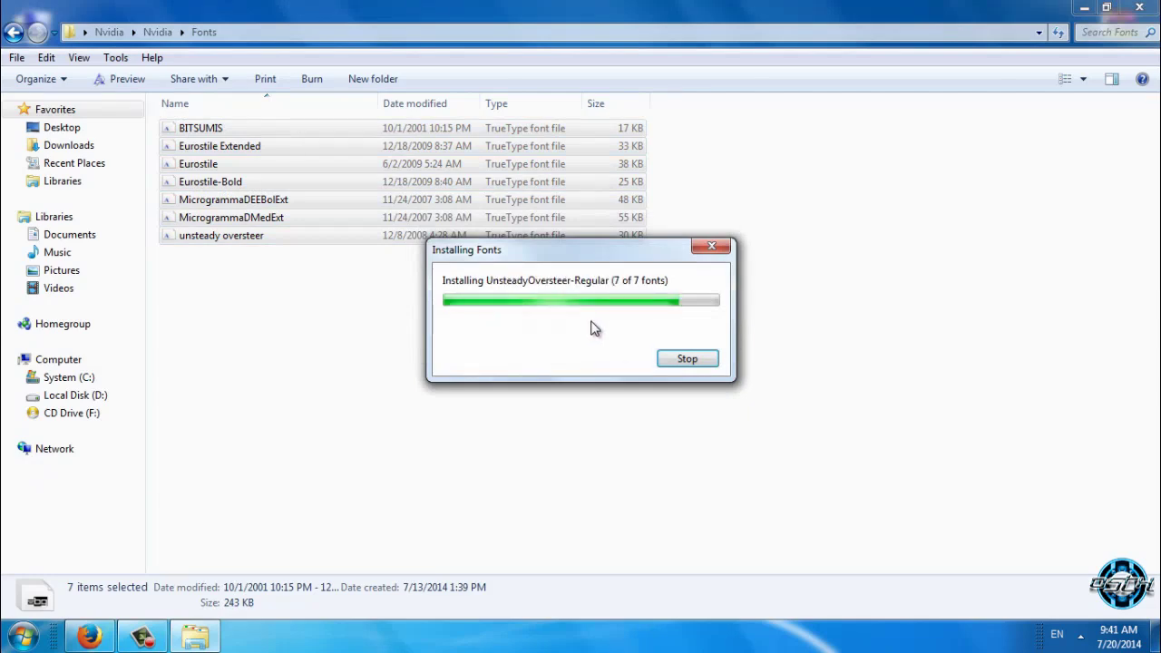
pyautogui.click(591, 330)
pyautogui.press('BackSpace')
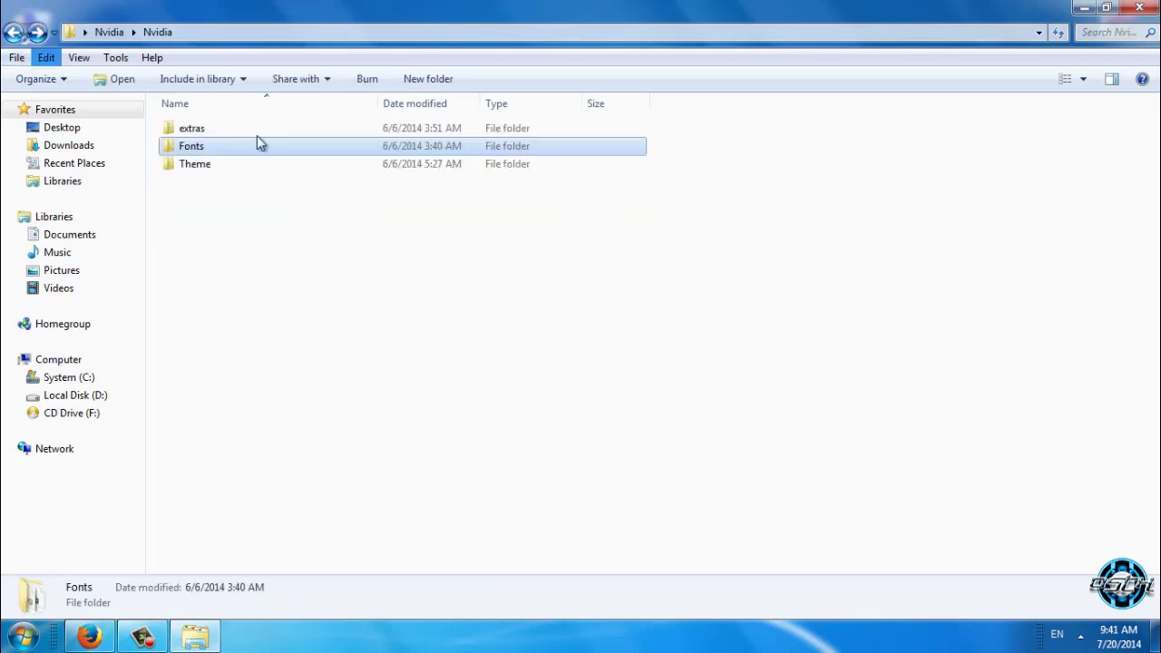
# - Copy the Nvidia theme folder and Nvidia theme file from the Theme folder
pyautogui.doubleClick(217, 166)
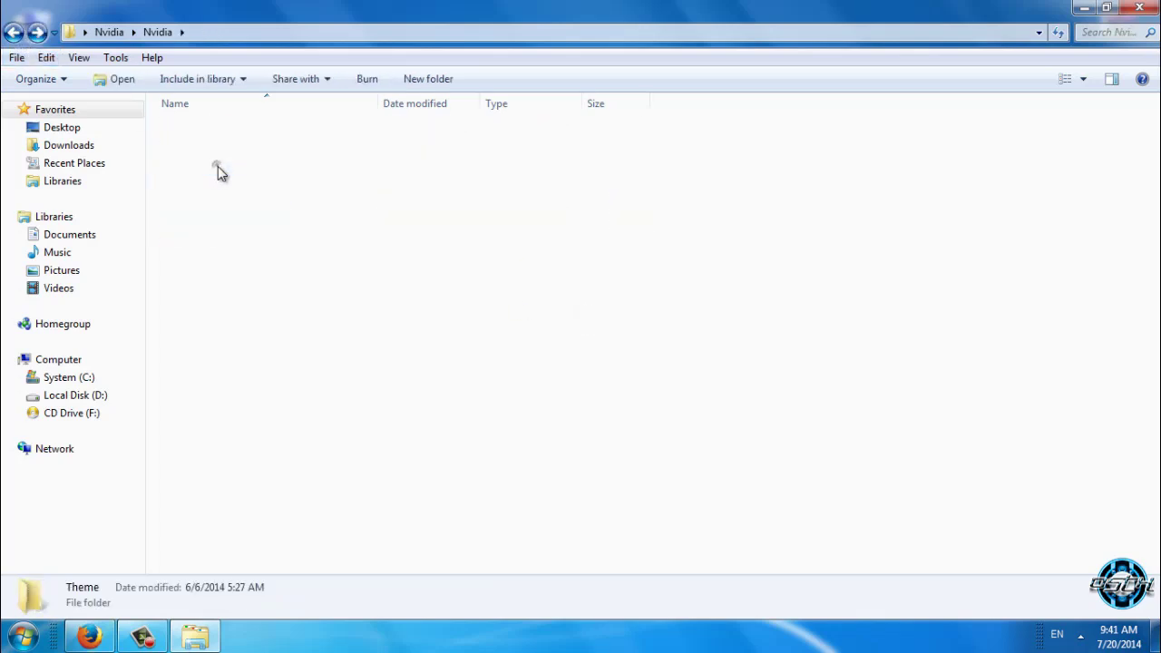
pyautogui.moveTo(213, 164); pyautogui.dragTo(186, 127)
pyautogui.rightClick(189, 127)
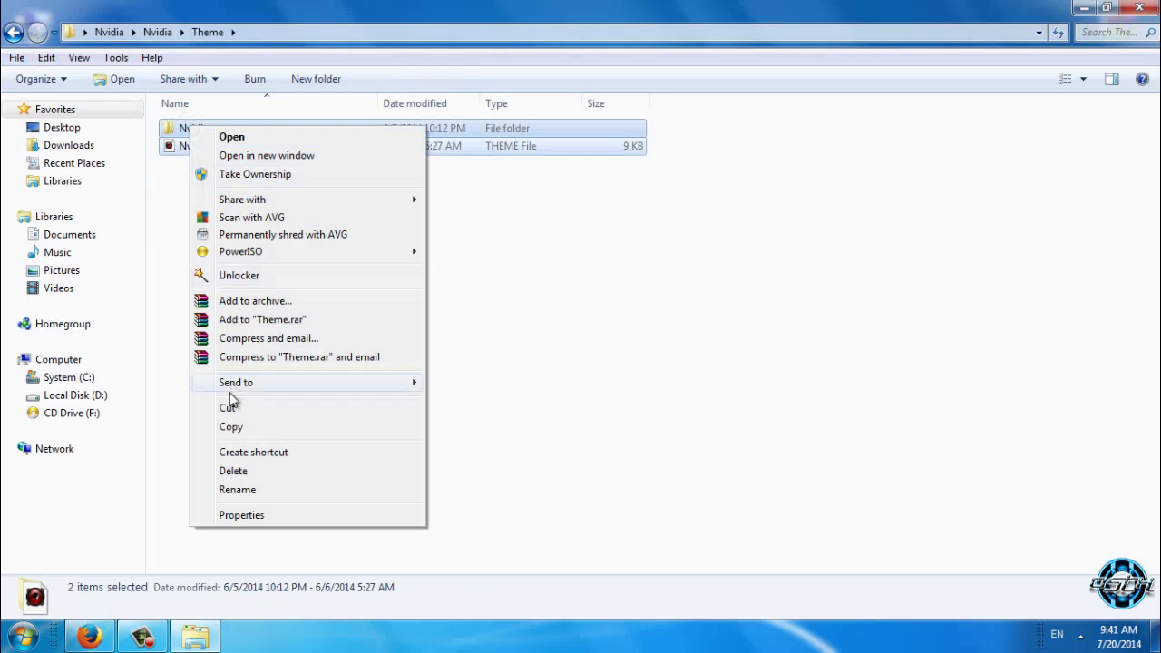
pyautogui.click(230, 426)
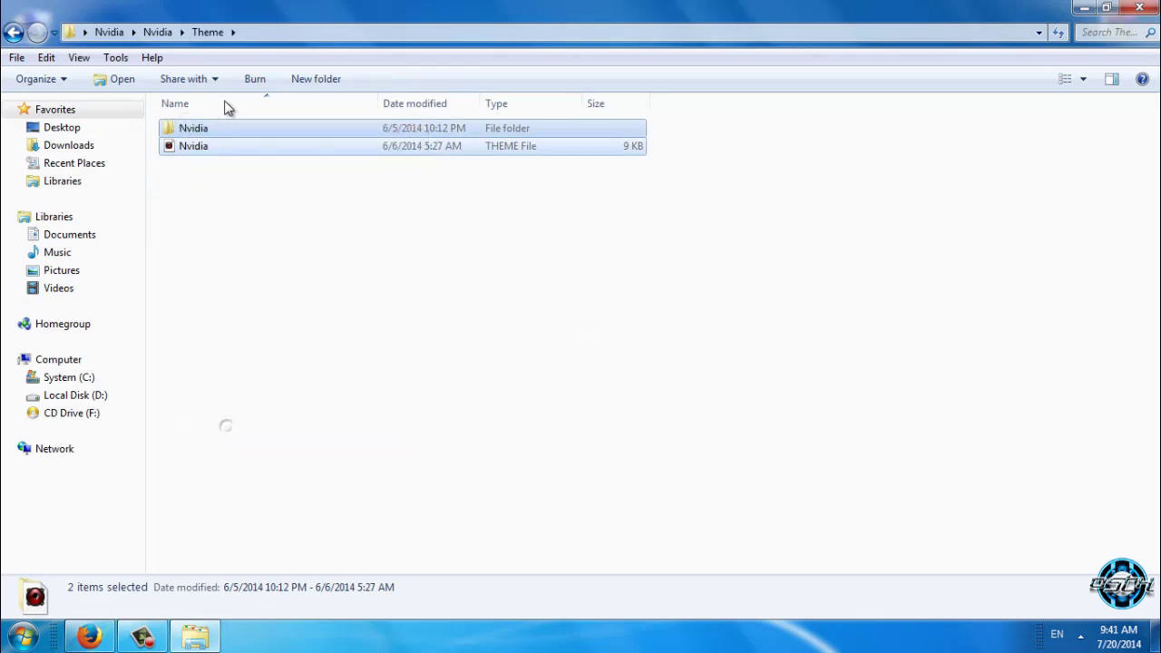
# - Paste both items into C:\Windows\Resources\Themes and close Explorer
pyautogui.click(72, 376)
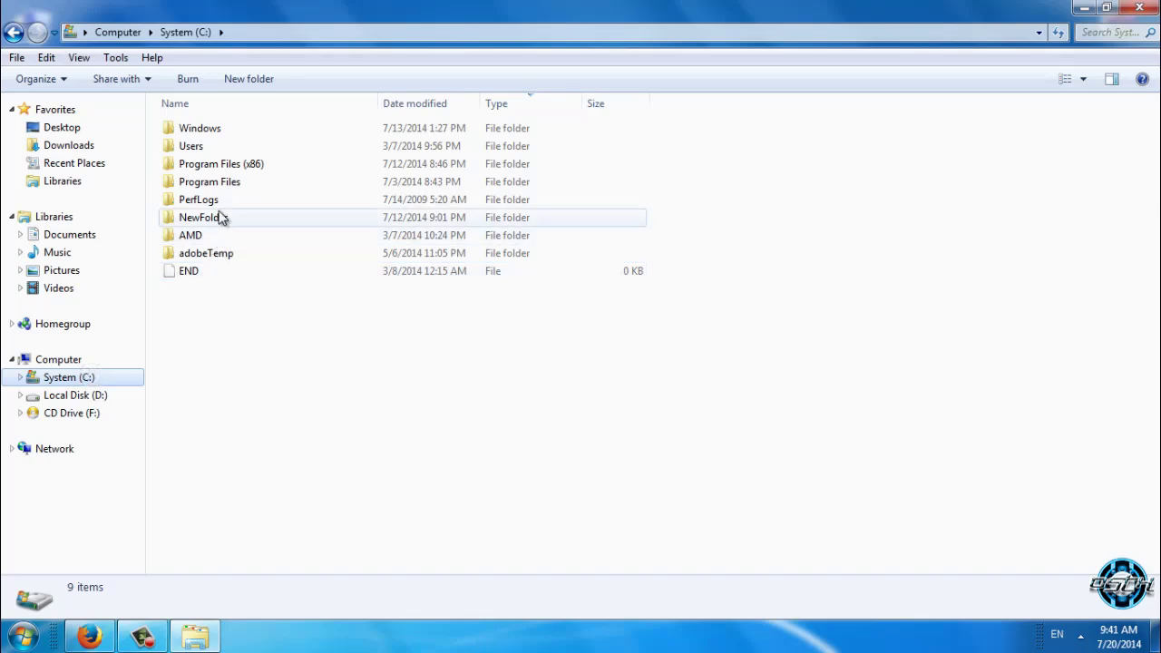
pyautogui.doubleClick(215, 132)
pyautogui.doubleClick(649, 277)
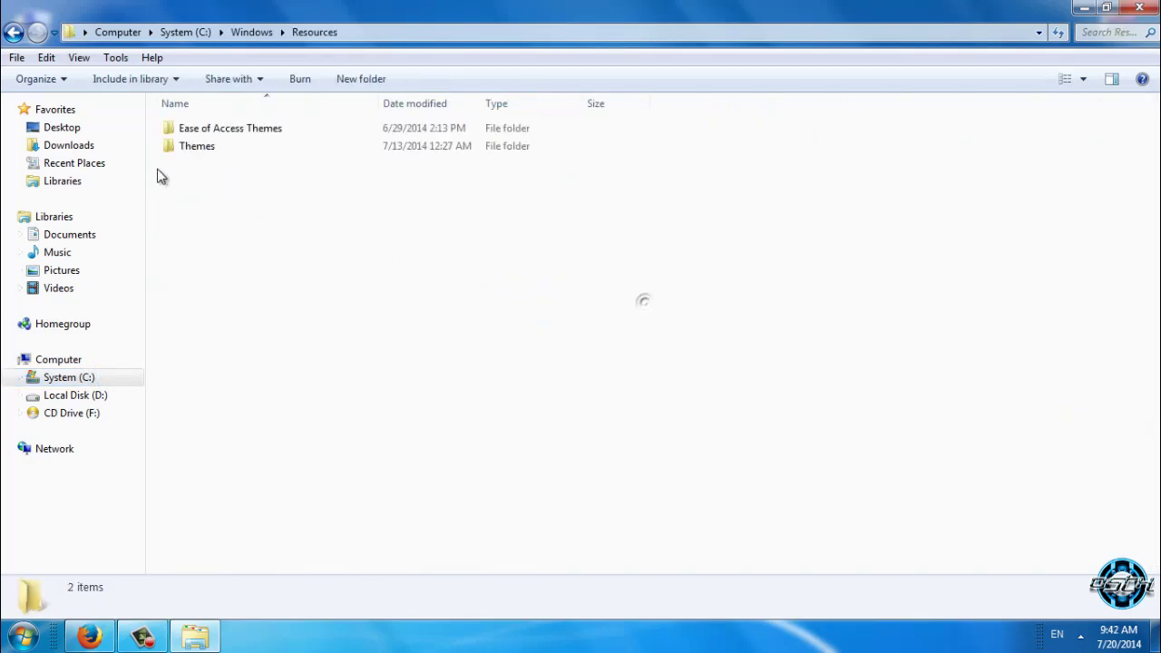
pyautogui.click(210, 156)
pyautogui.doubleClick(211, 156)
pyautogui.rightClick(810, 258)
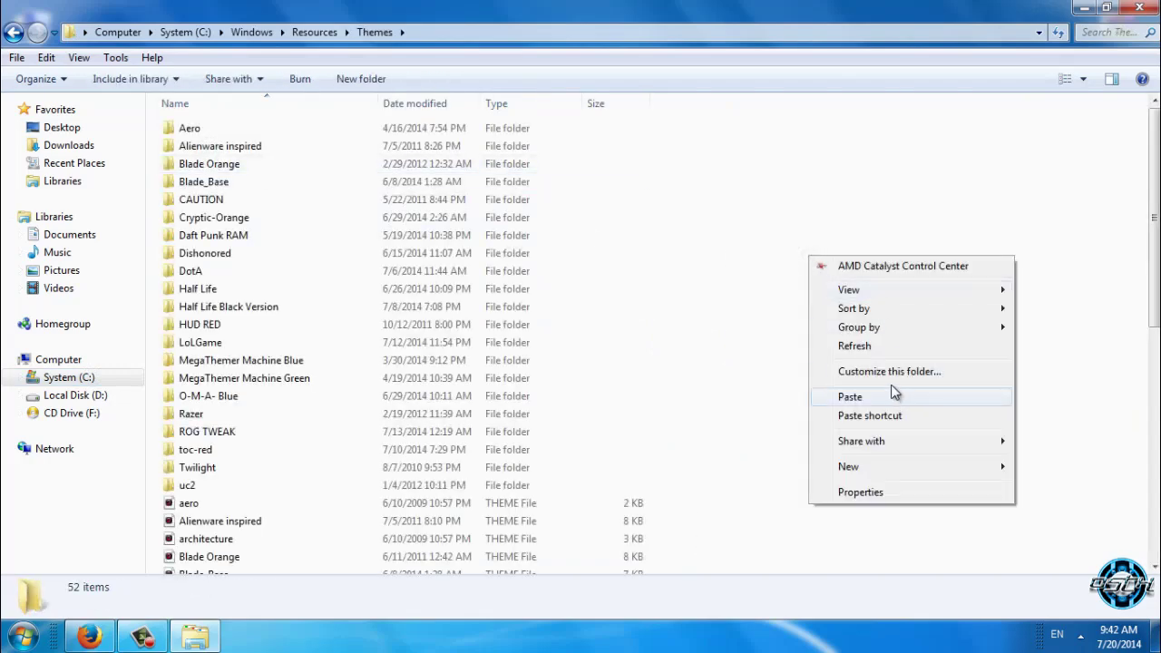
pyautogui.click(889, 395)
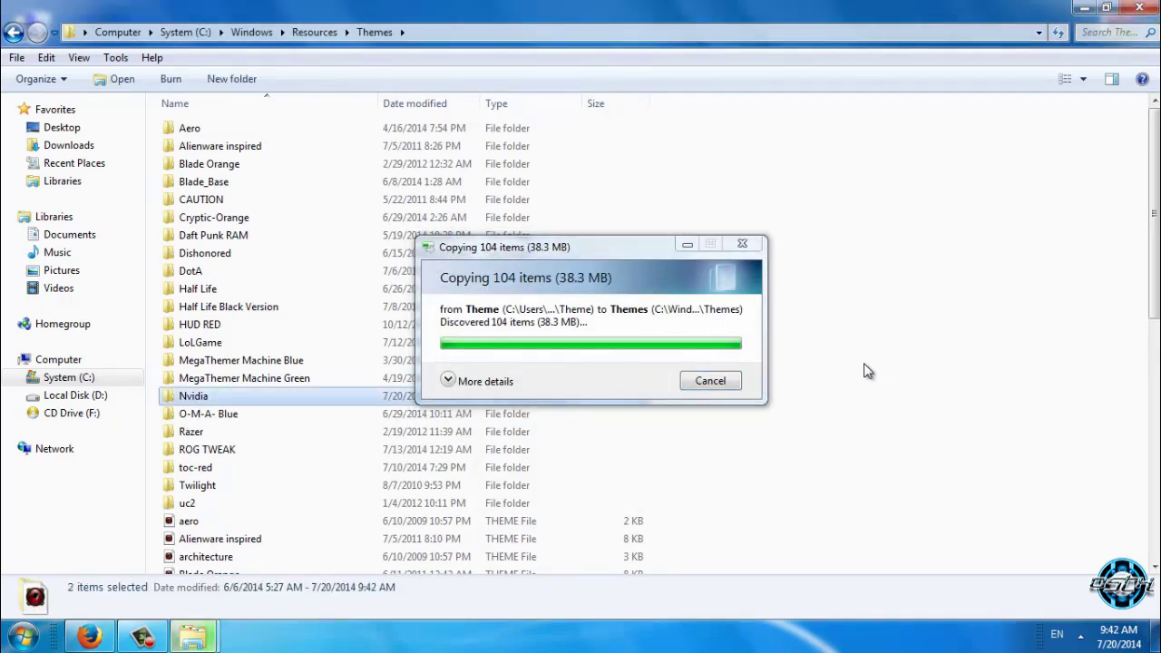
pyautogui.click(1138, 9)
# - Apply the Nvidia theme from the desktop's Personalize settings and close the window
pyautogui.rightClick(449, 275)
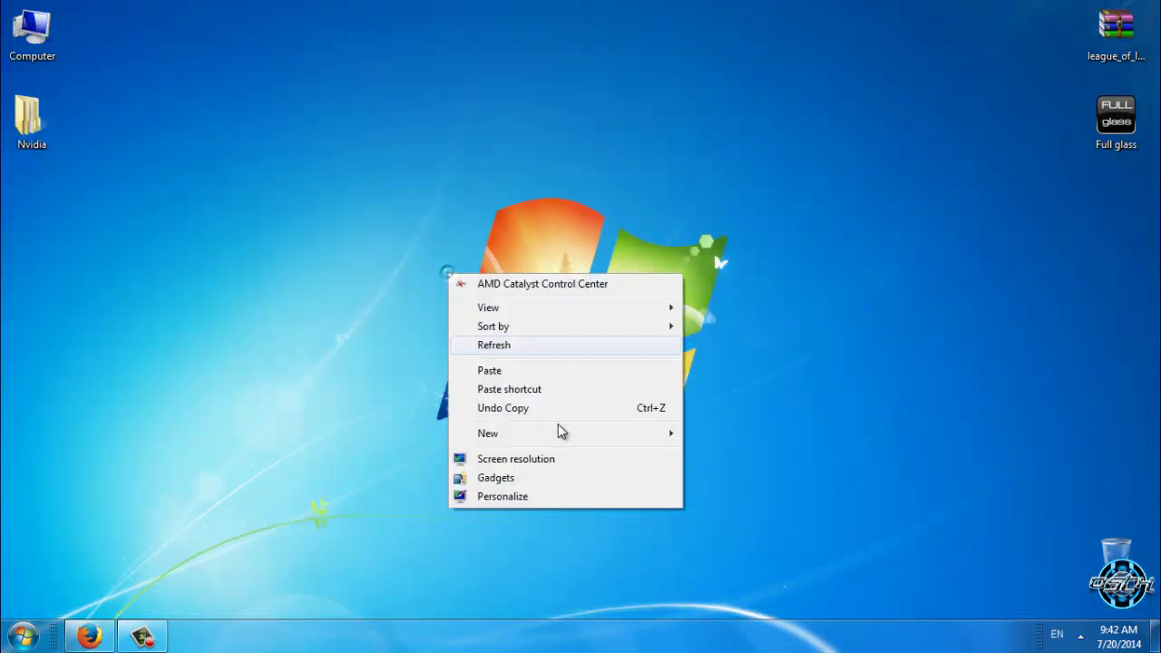
pyautogui.click(502, 497)
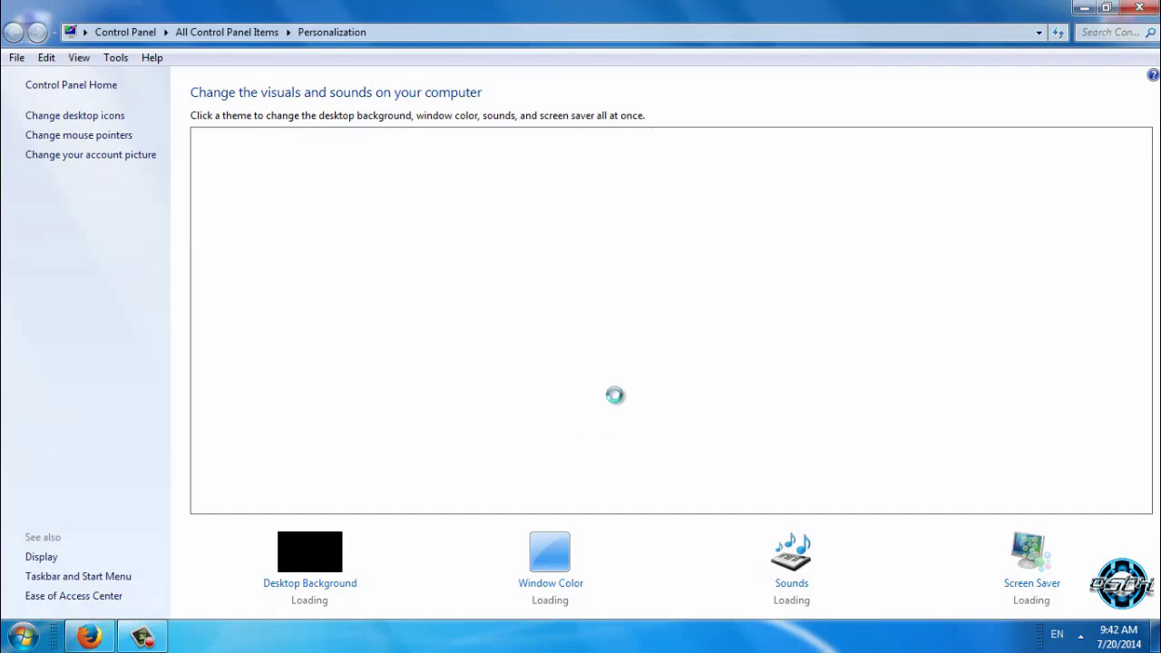
pyautogui.scroll(-3, 607, 395)
pyautogui.scroll(-3, 606, 395)
pyautogui.scroll(-2, 604, 396)
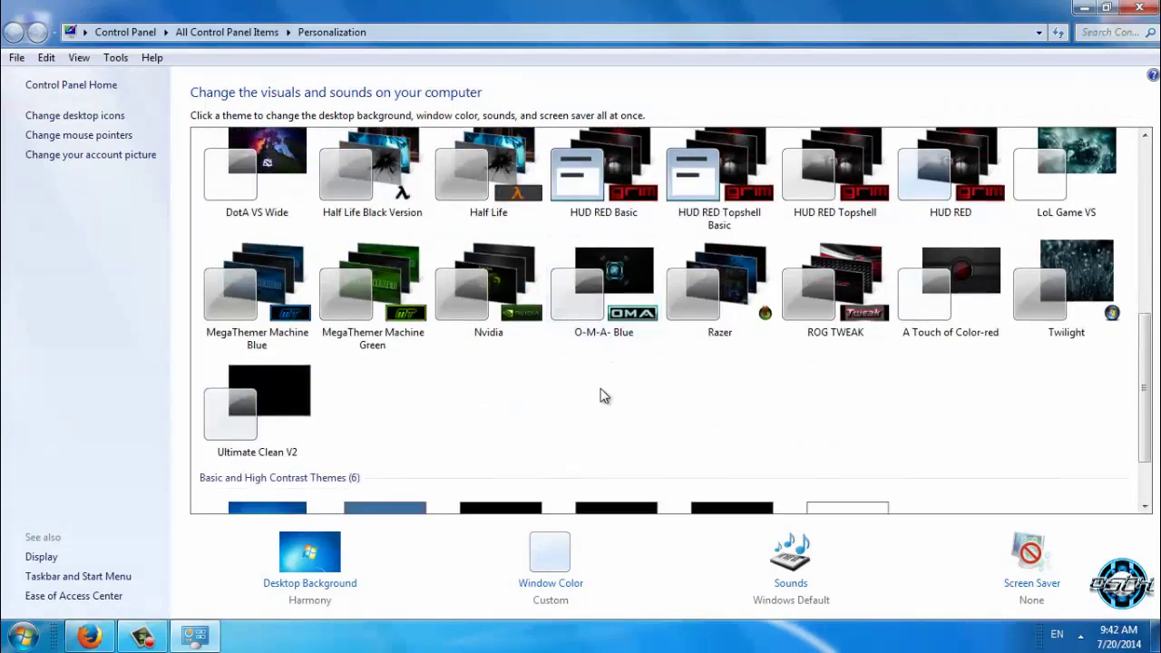
pyautogui.click(499, 300)
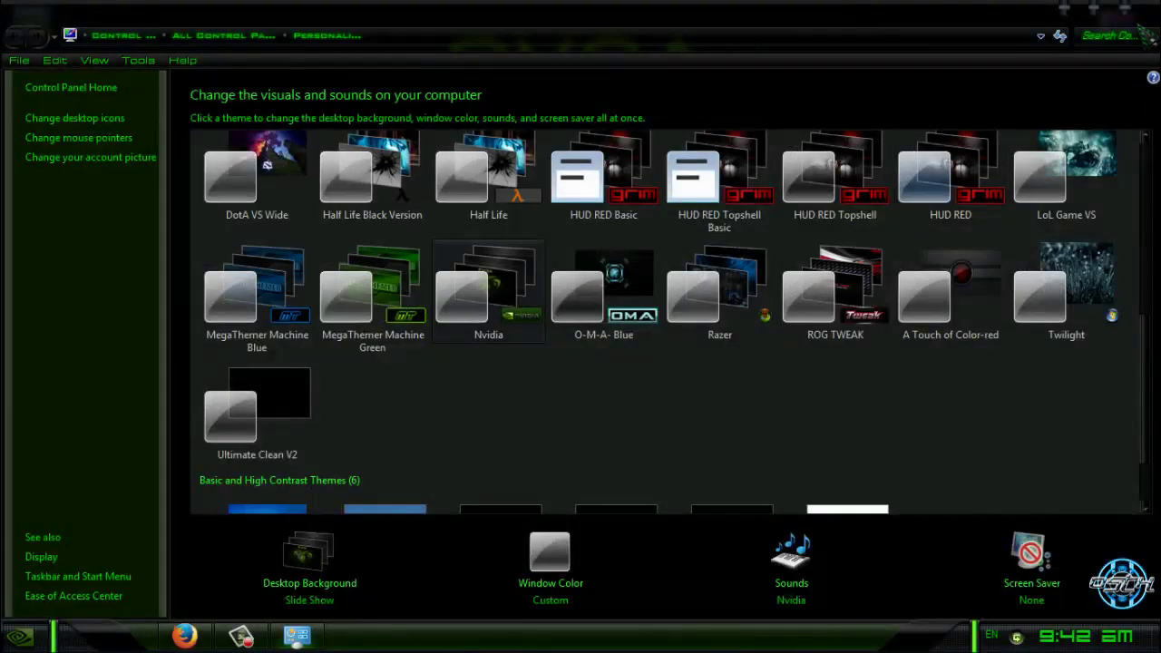
pyautogui.click(1125, 8)
# - Refresh the desktop and inspect the themed start menu, All Programs list and Computer window
pyautogui.rightClick(515, 171)
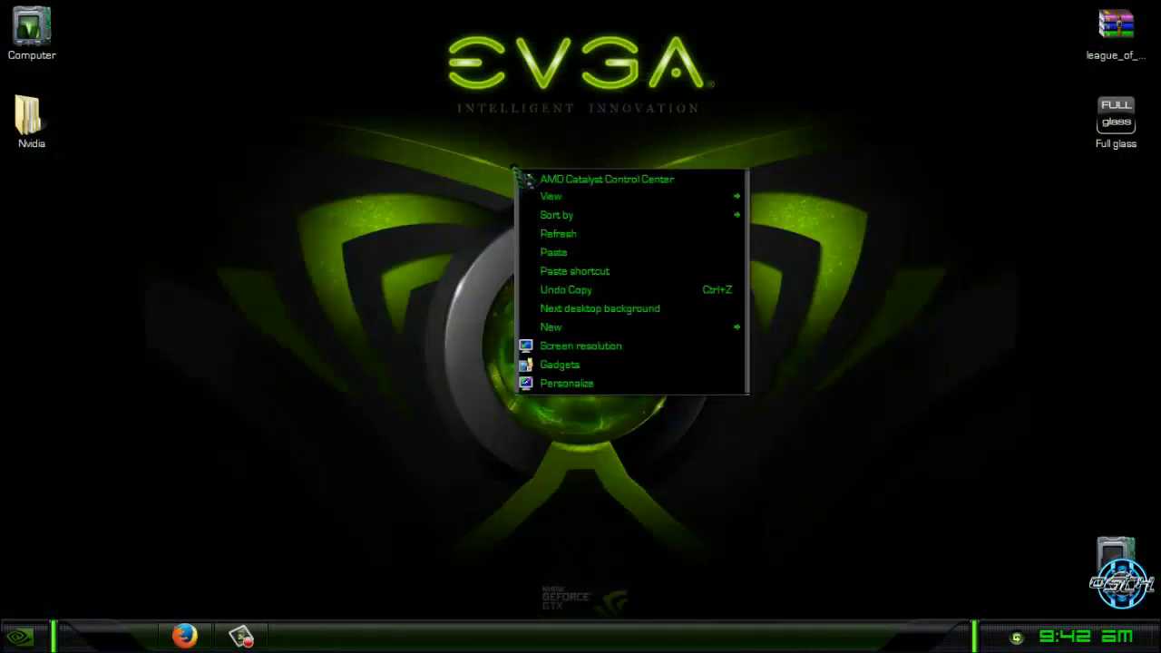
pyautogui.click(558, 233)
pyautogui.click(20, 638)
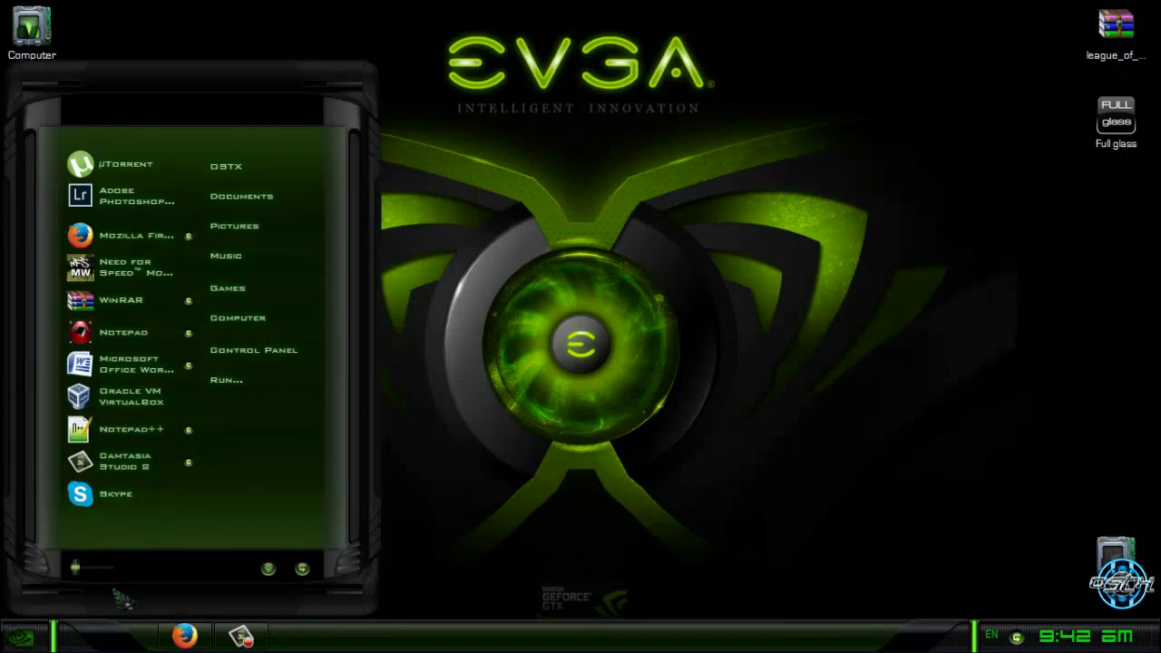
pyautogui.moveTo(75, 567); pyautogui.dragTo(118, 574)
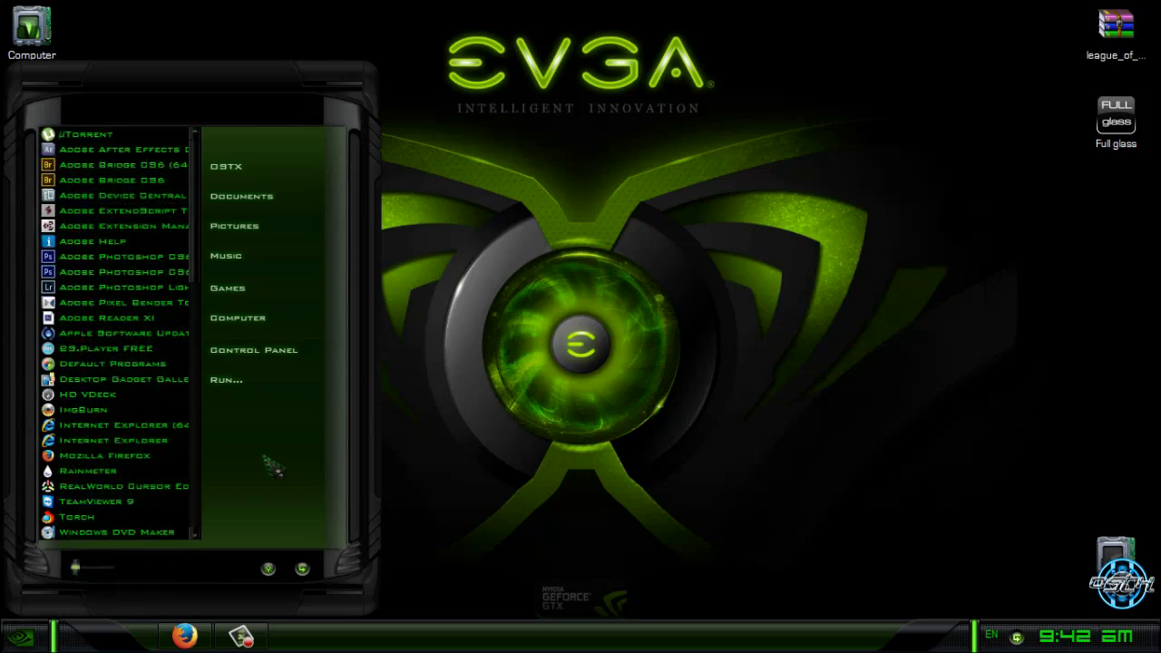
pyautogui.click(296, 323)
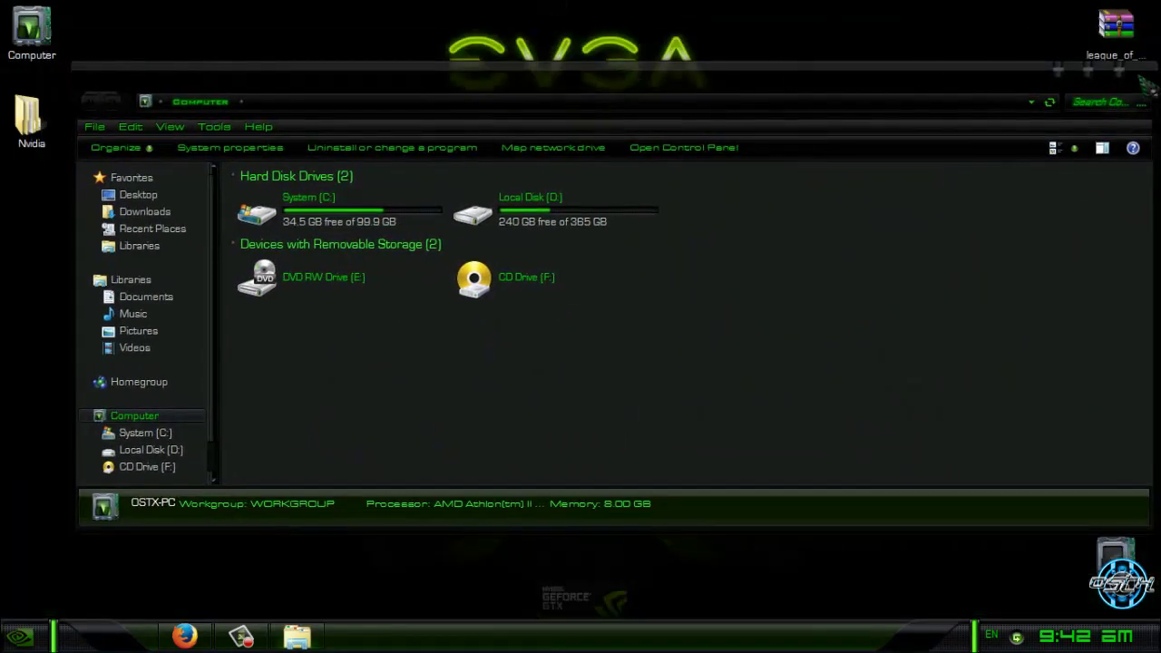
pyautogui.click(1121, 70)
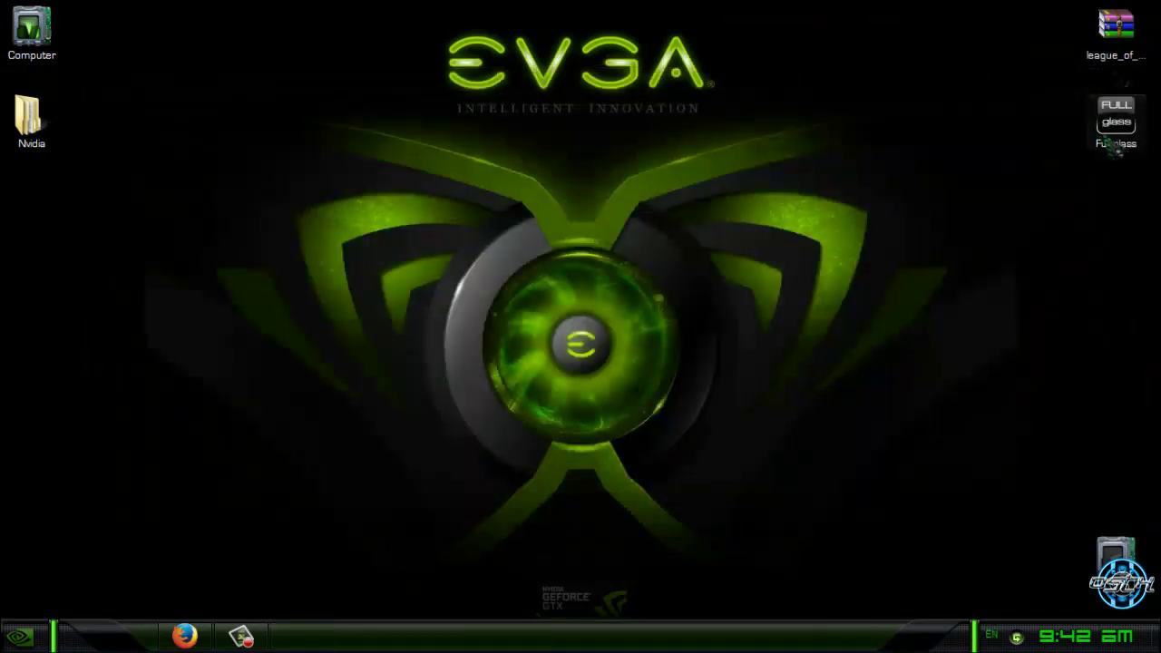
# - Run Full glass despite the unverified-publisher warning, then inspect the themed Computer window
pyautogui.doubleClick(1123, 136)
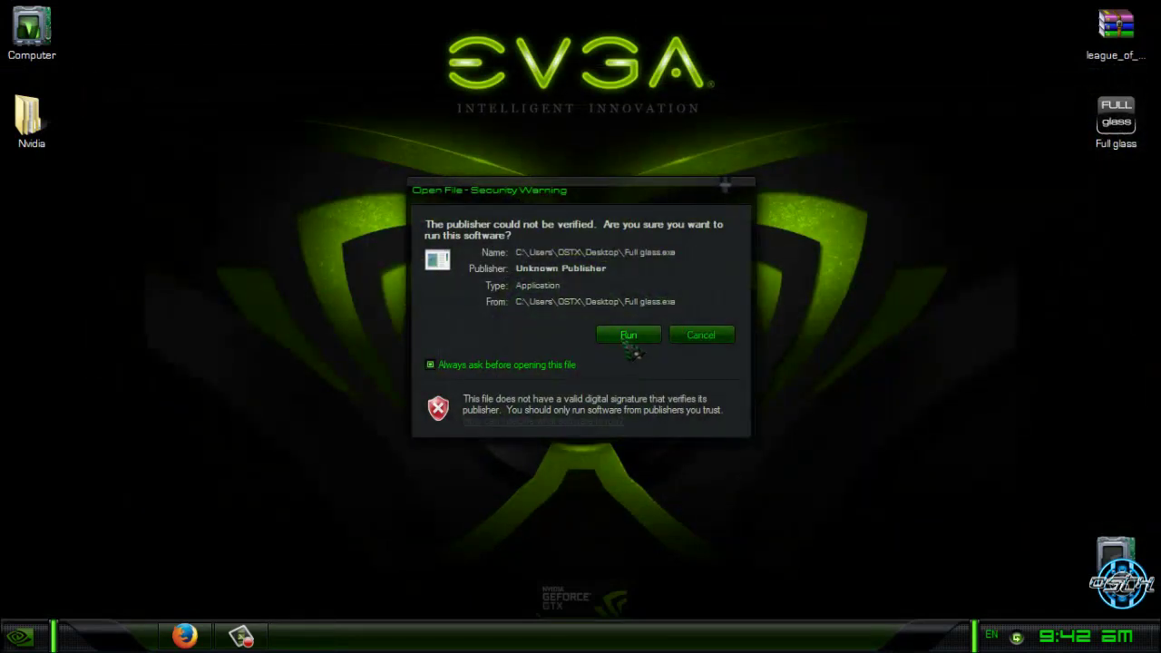
pyautogui.click(630, 339)
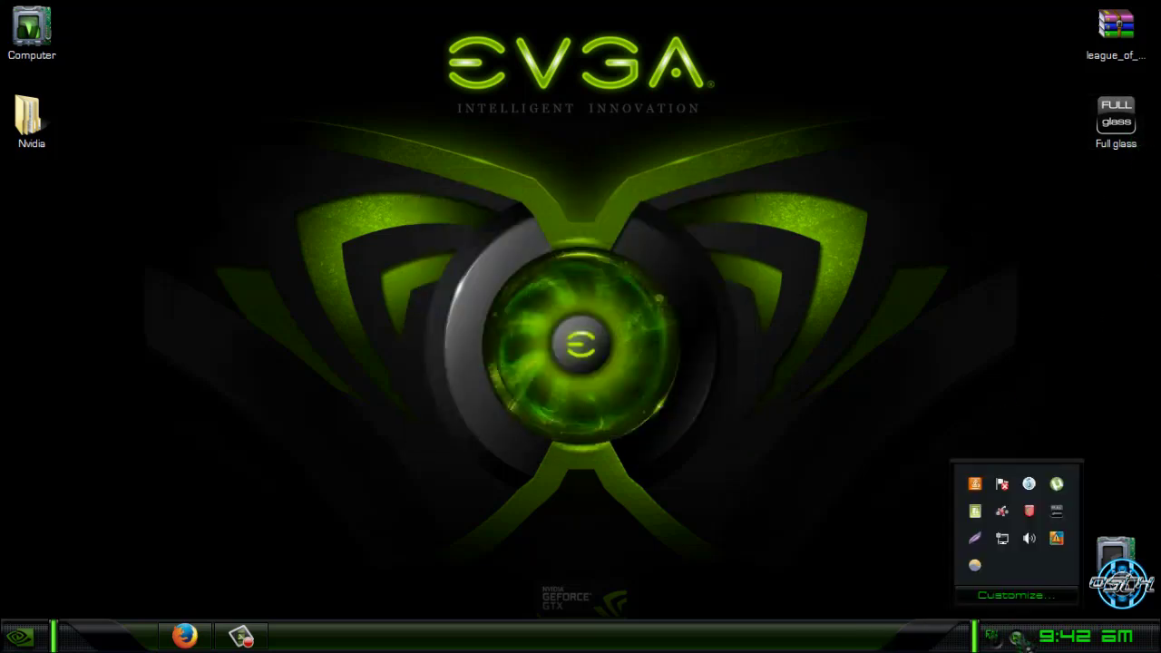
pyautogui.doubleClick(38, 43)
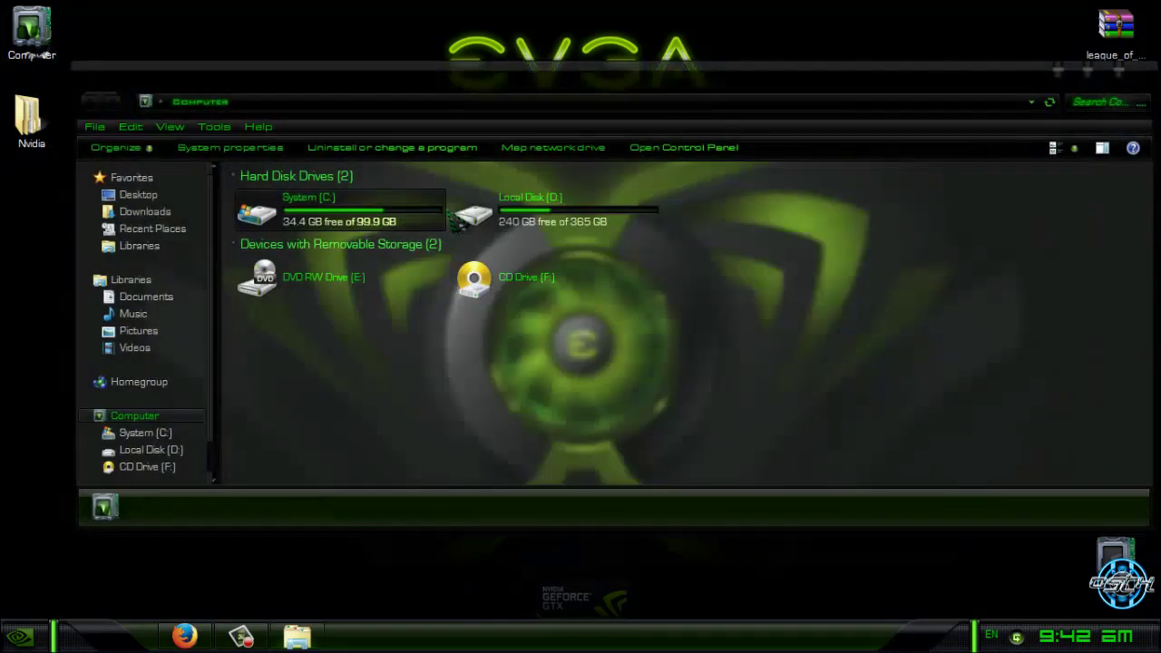
pyautogui.moveTo(459, 86); pyautogui.dragTo(429, 77)
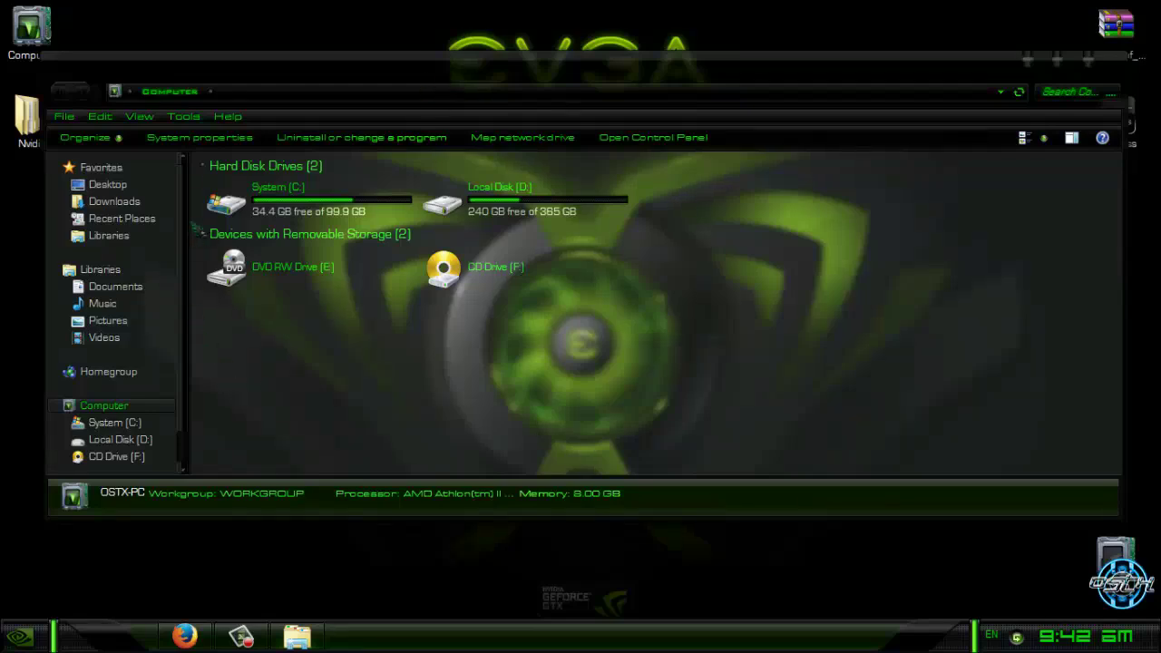
pyautogui.scroll(-1, 192, 187)
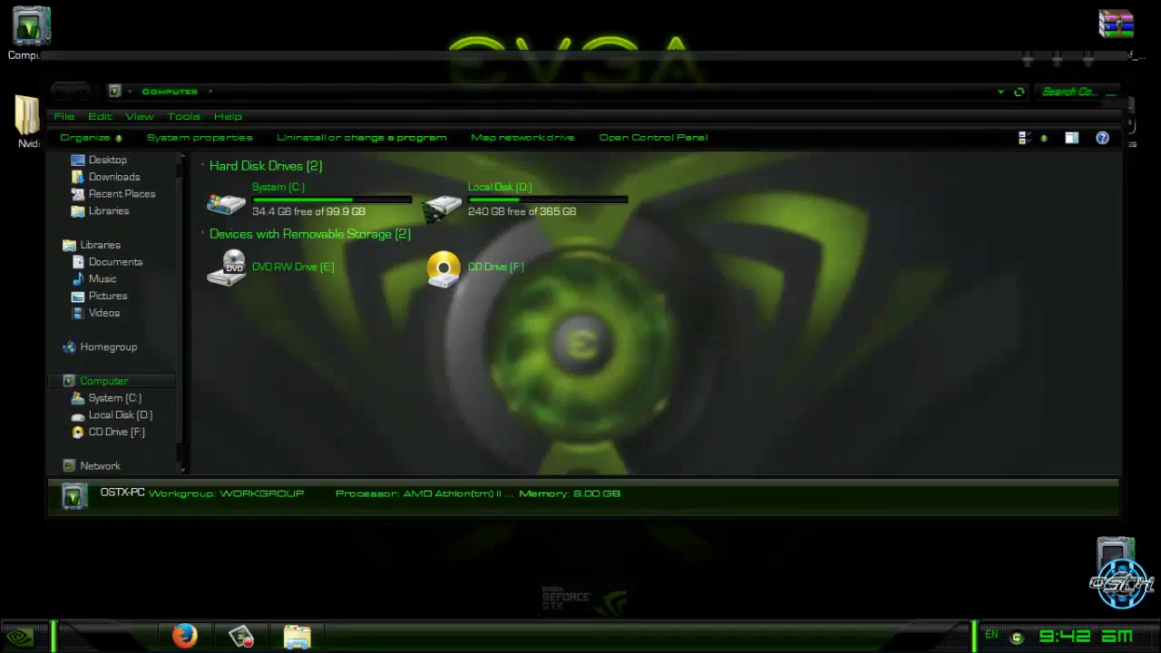
pyautogui.click(1088, 59)
# - View the themed System window via Start > Computer > Properties, then close it
pyautogui.press('super')
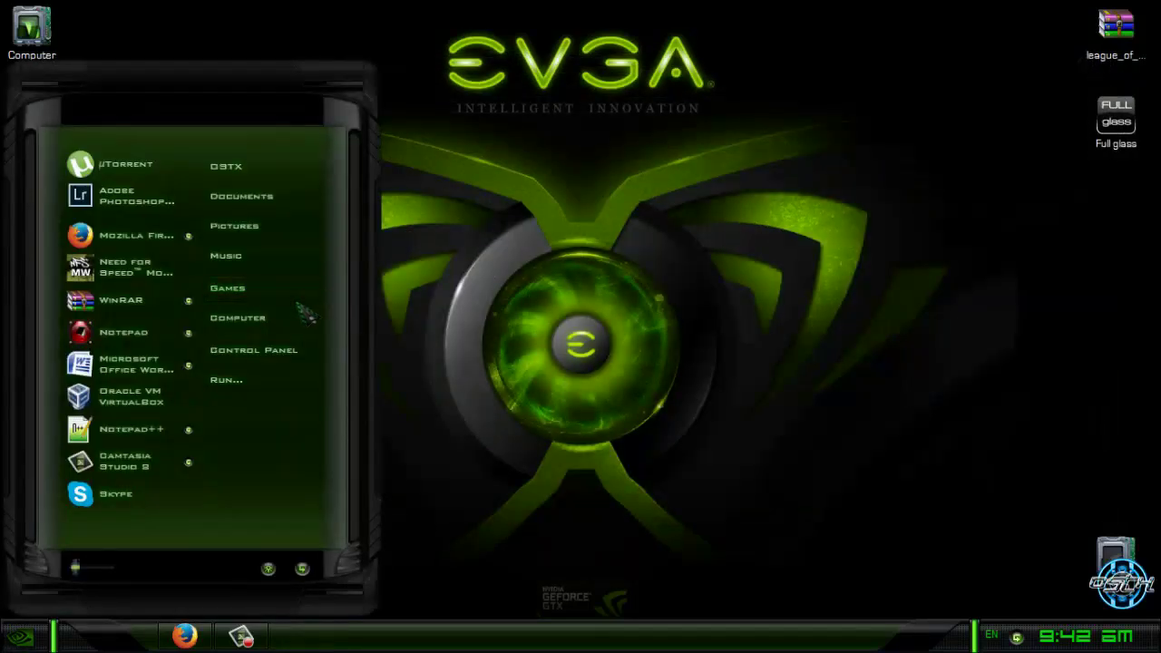
pyautogui.rightClick(263, 319)
pyautogui.click(304, 455)
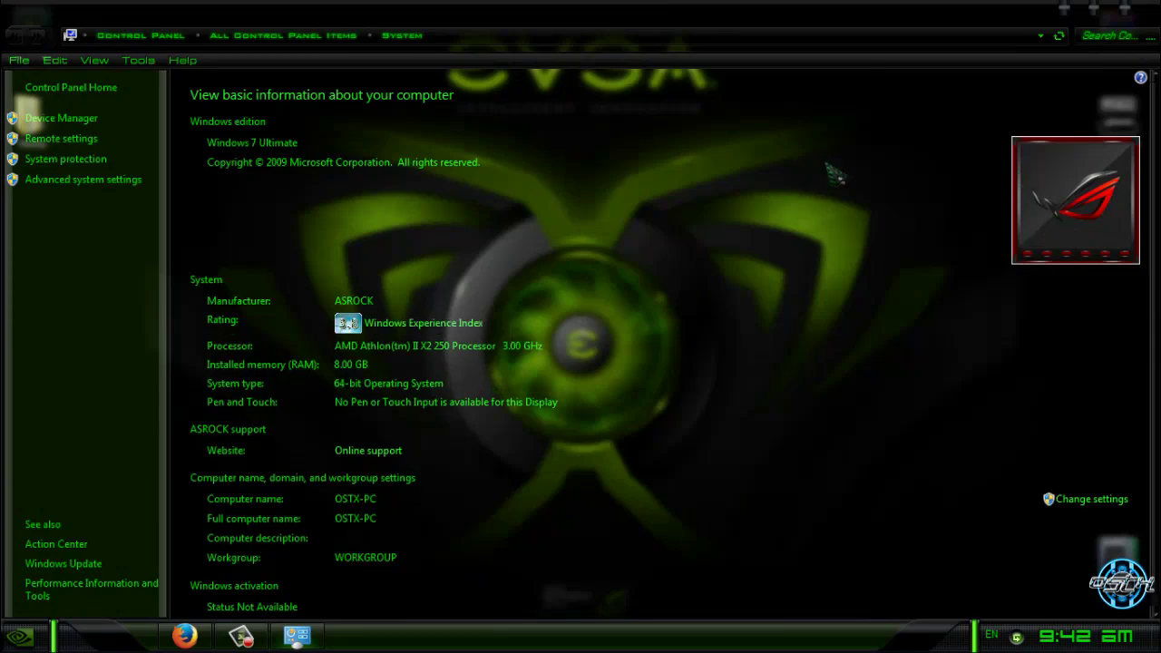
pyautogui.click(1125, 11)
# - Refresh the desktop and open the Nvidia extras folder in a maximized window
pyautogui.rightClick(300, 213)
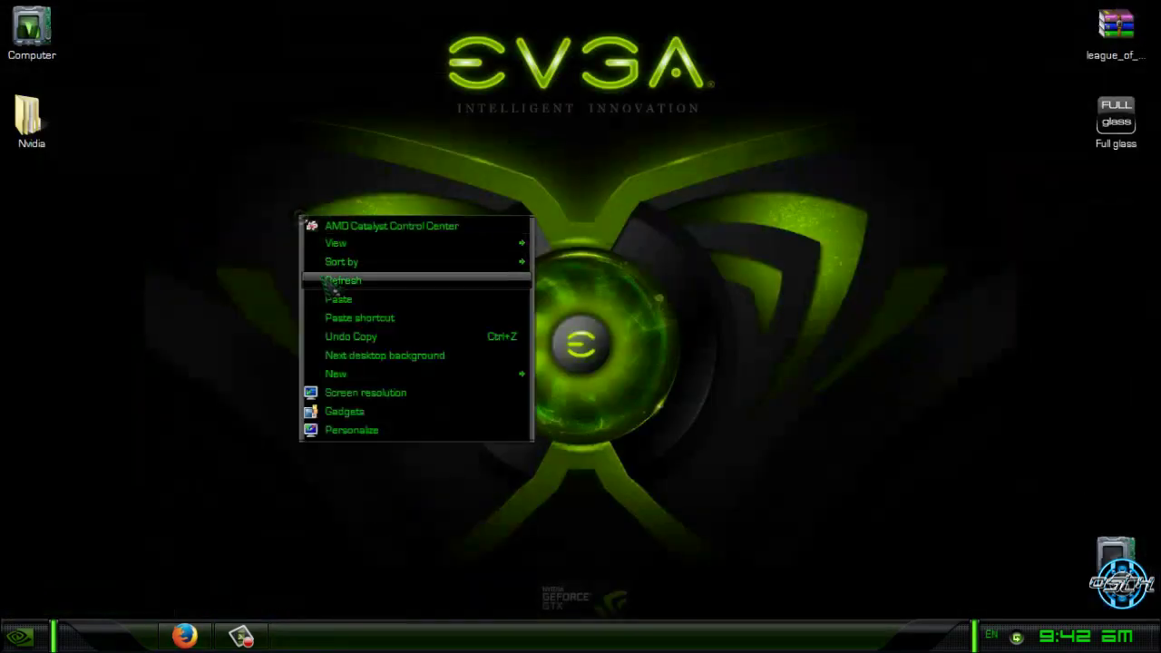
pyautogui.click(308, 281)
pyautogui.doubleClick(55, 138)
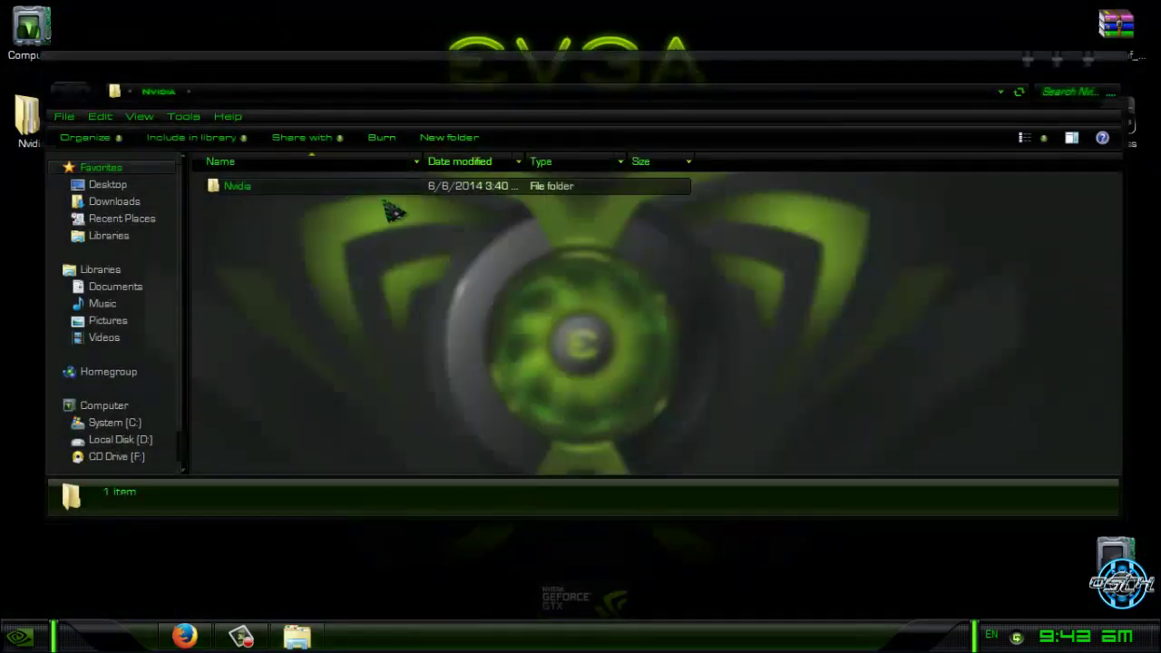
pyautogui.doubleClick(308, 186)
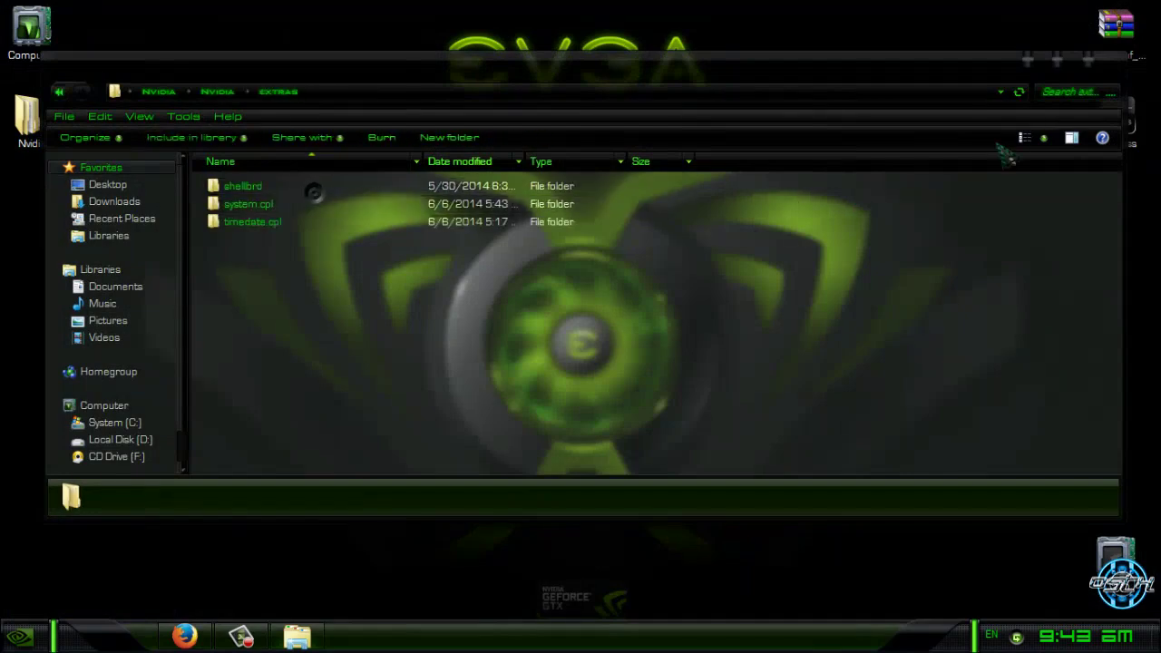
pyautogui.click(1057, 58)
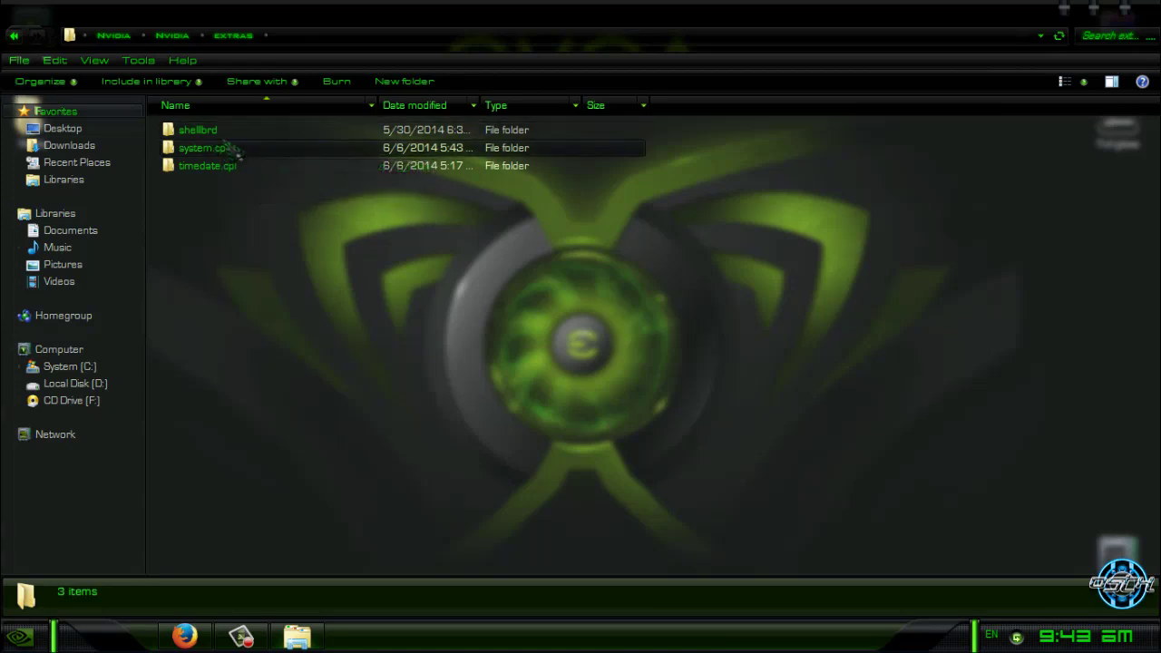
# - Open the shelllbrd subfolder and select its 1050 image
pyautogui.doubleClick(204, 133)
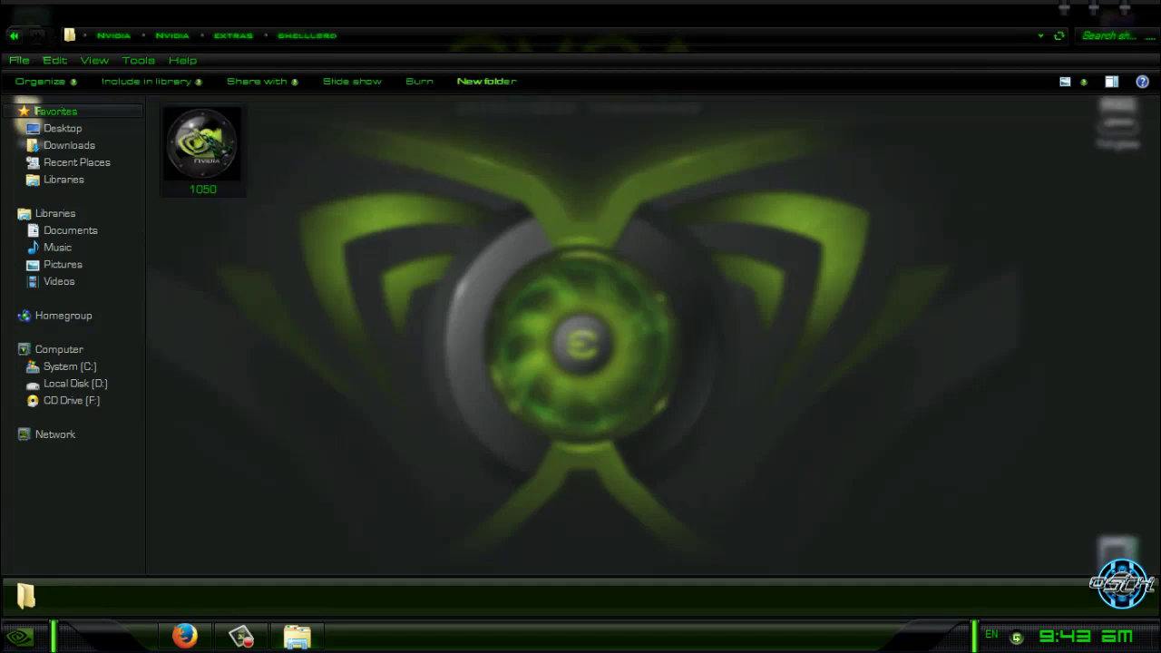
pyautogui.click(13, 35)
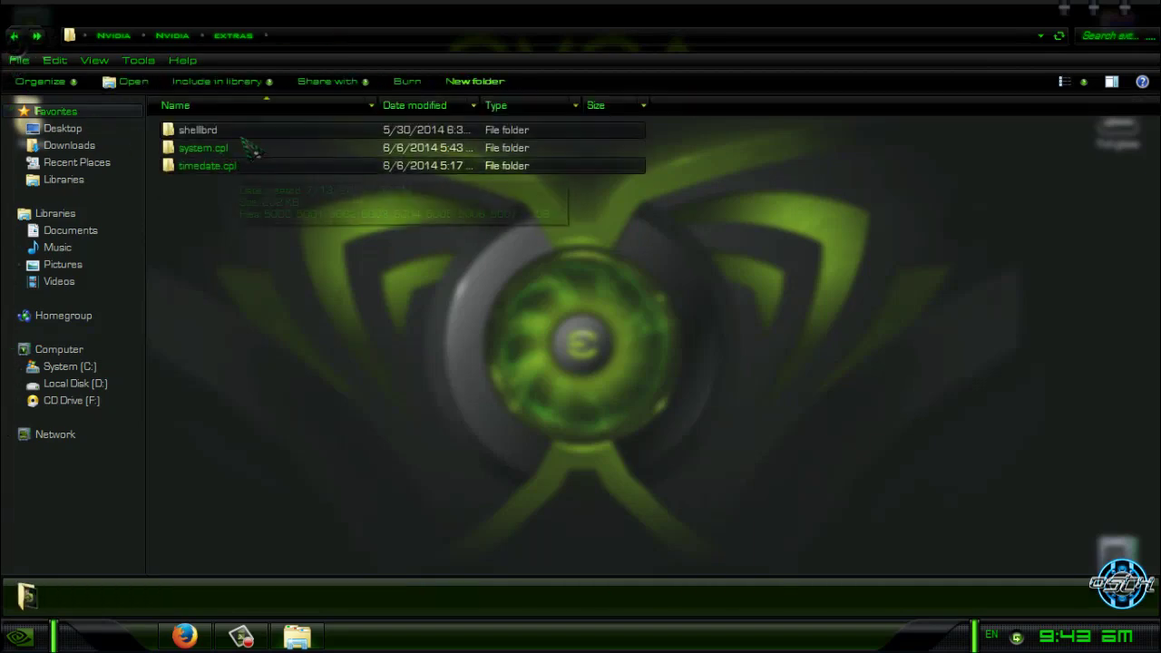
pyautogui.moveTo(198, 129)
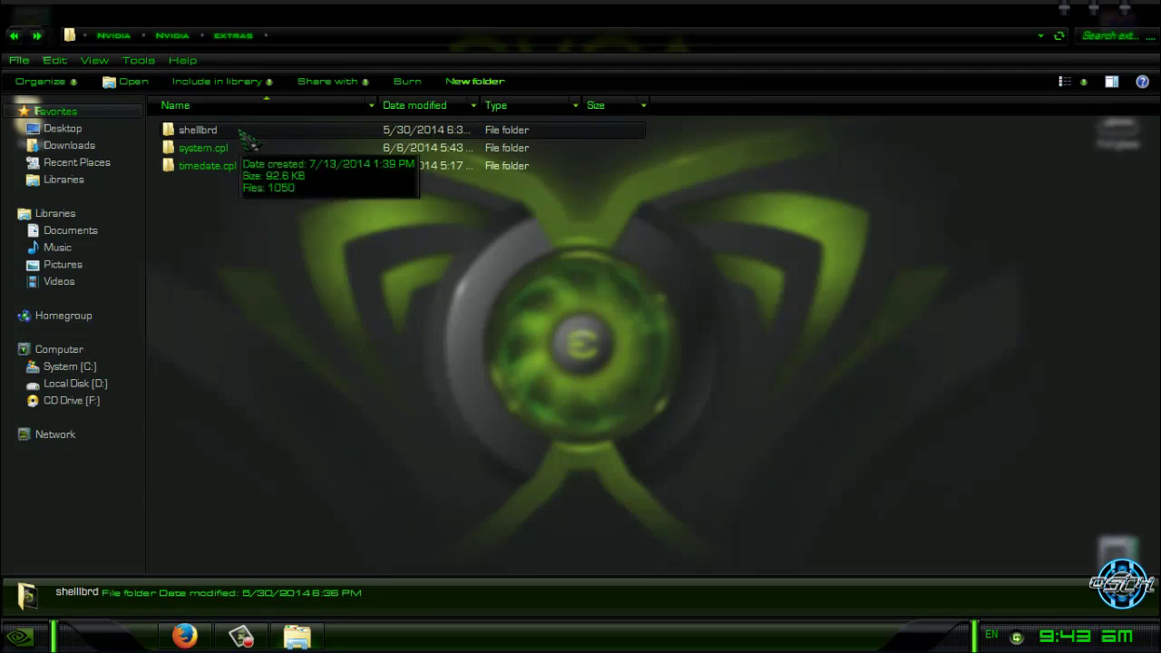
pyautogui.doubleClick(222, 132)
pyautogui.click(210, 184)
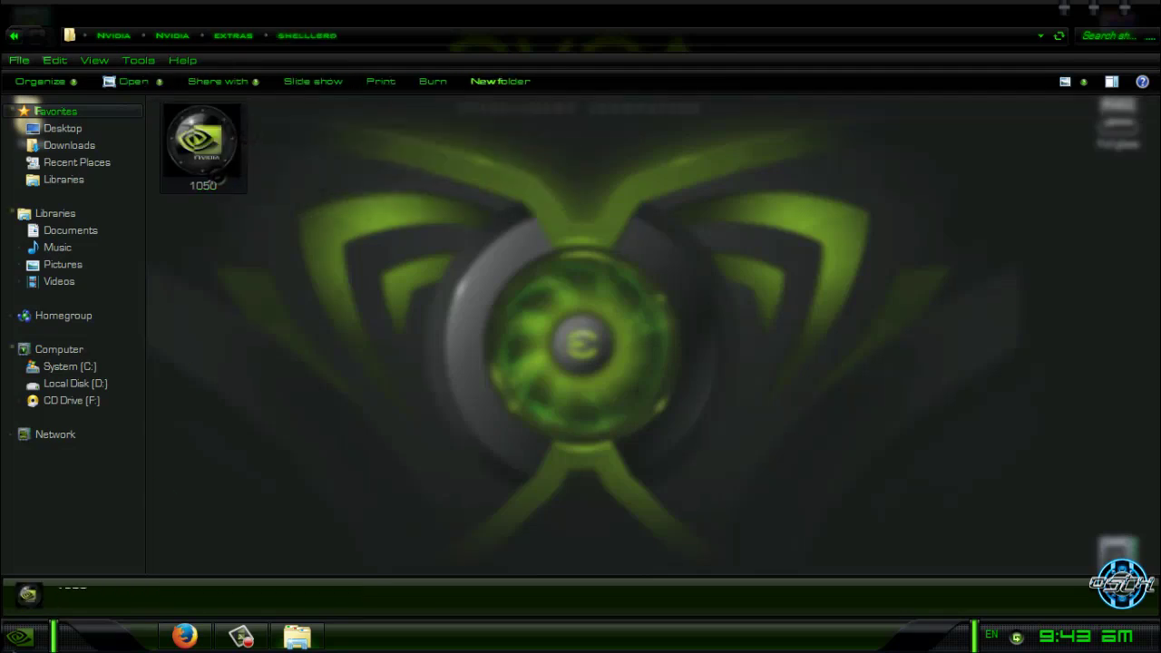
# - Check the System properties window from the start menu, then go back to extras
pyautogui.press('super')
pyautogui.rightClick(272, 317)
pyautogui.click(313, 457)
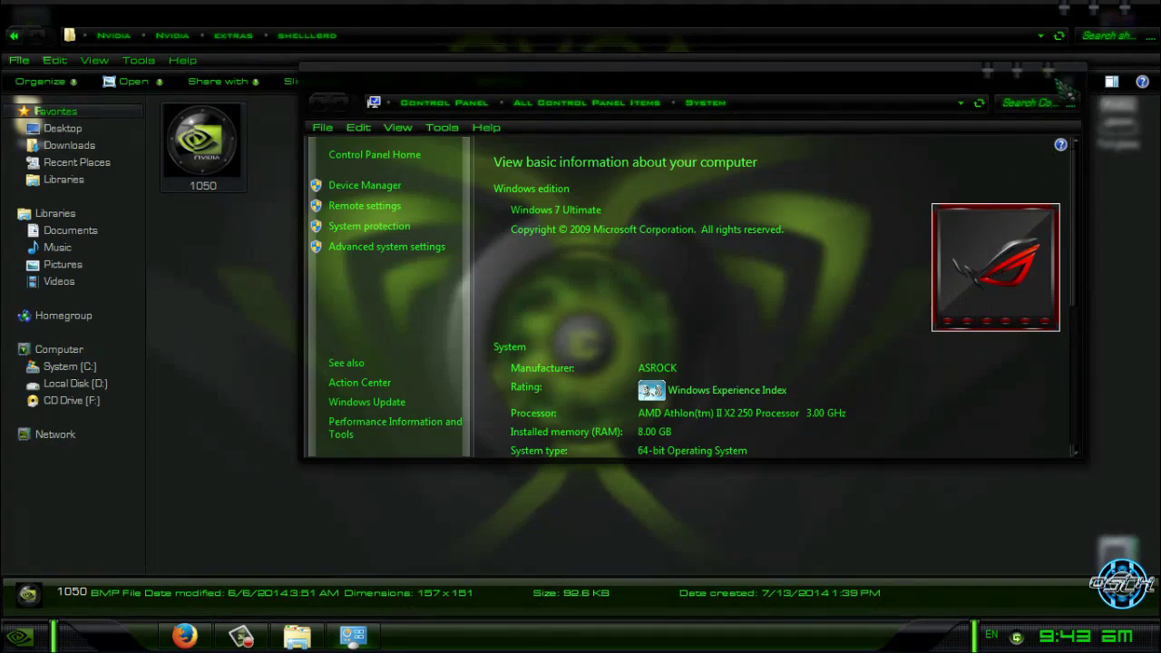
pyautogui.click(1048, 71)
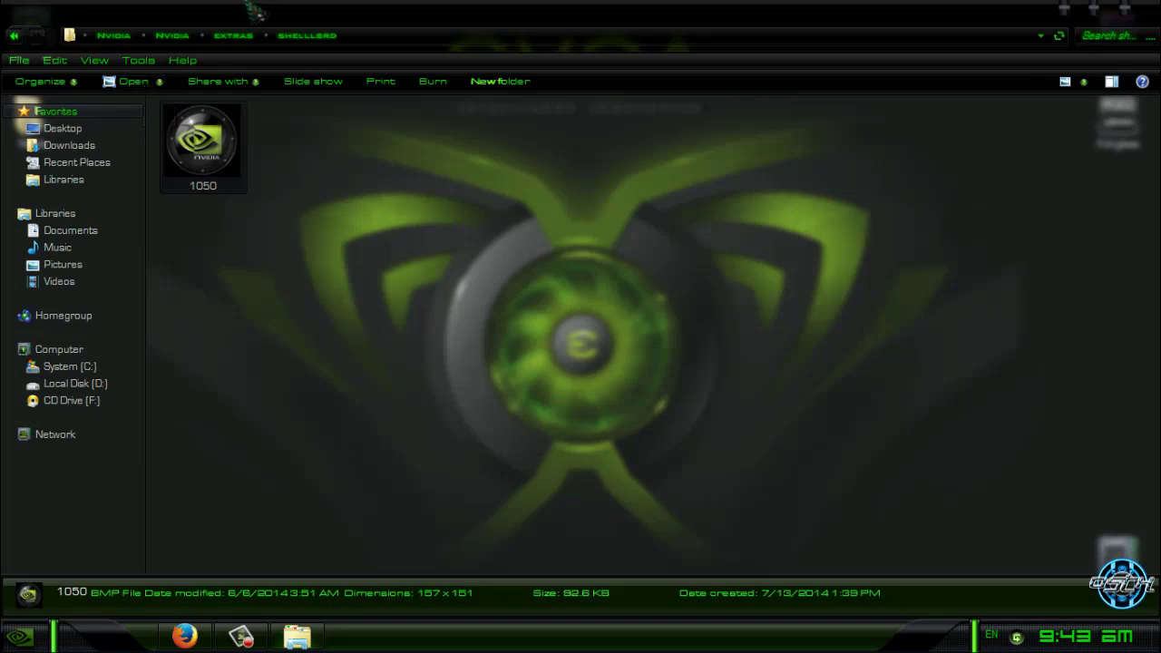
pyautogui.click(13, 36)
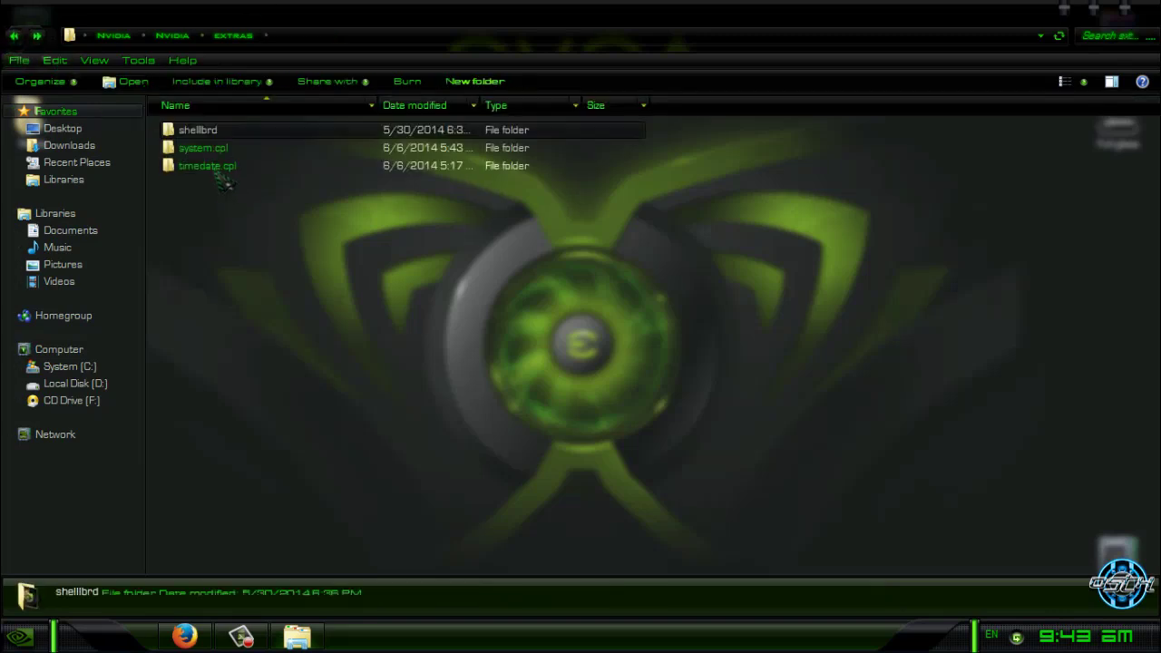
pyautogui.doubleClick(222, 143)
pyautogui.click(229, 150)
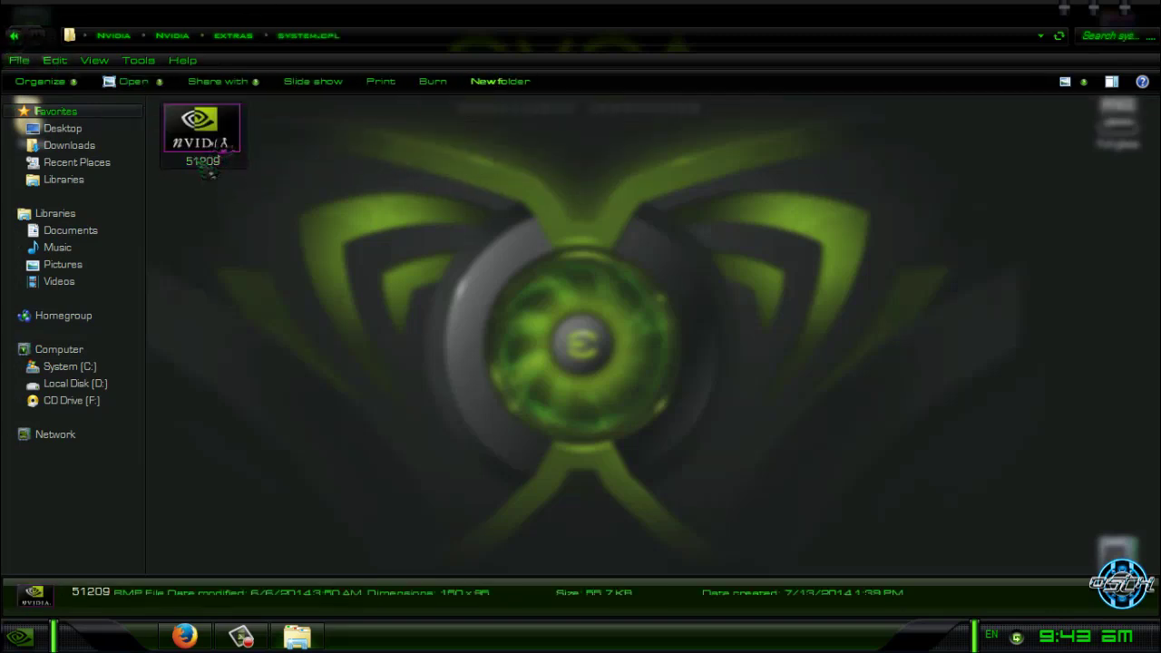
pyautogui.click(13, 36)
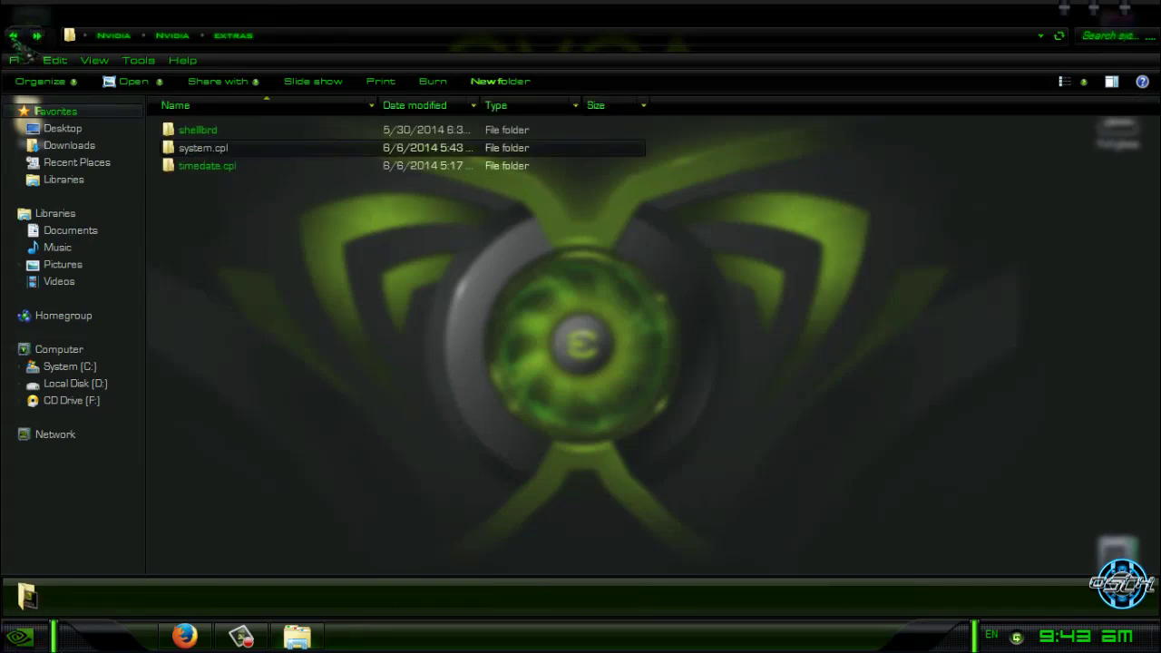
pyautogui.press('super')
pyautogui.rightClick(288, 327)
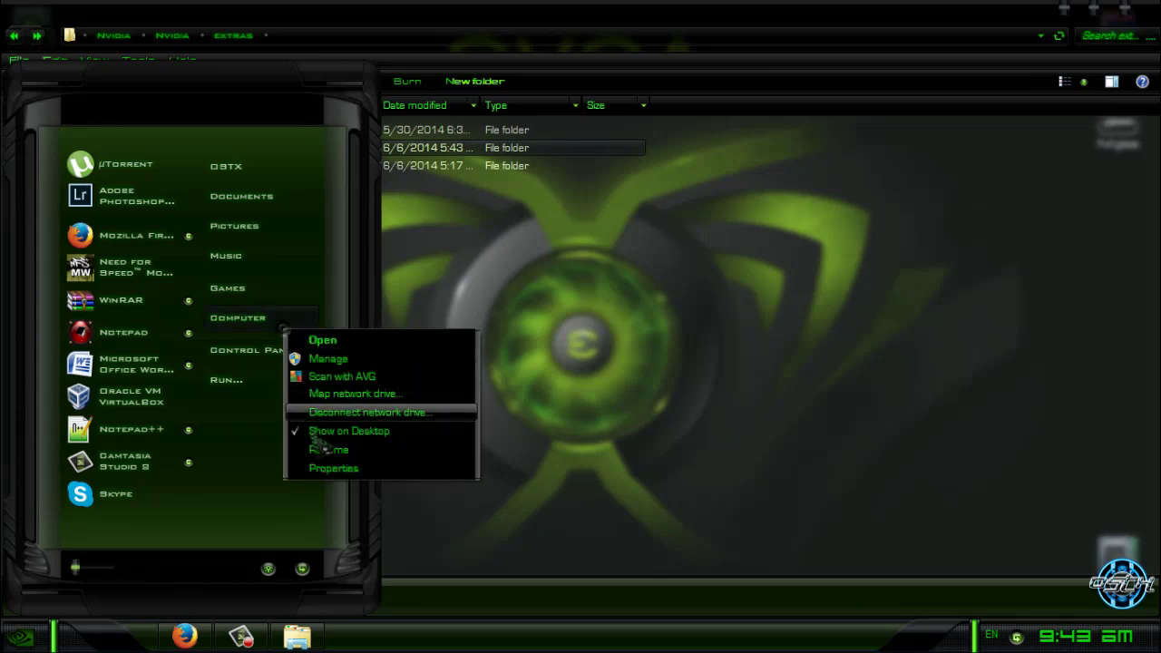
pyautogui.click(315, 470)
pyautogui.scroll(-3, 1016, 381)
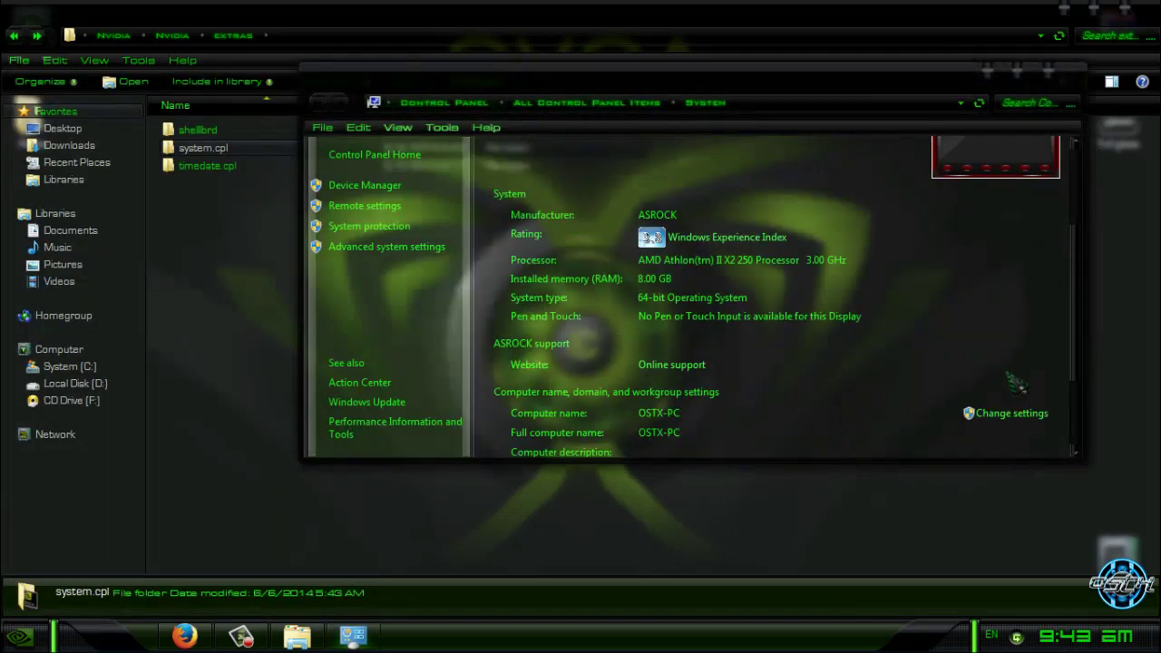
pyautogui.scroll(-3, 1016, 381)
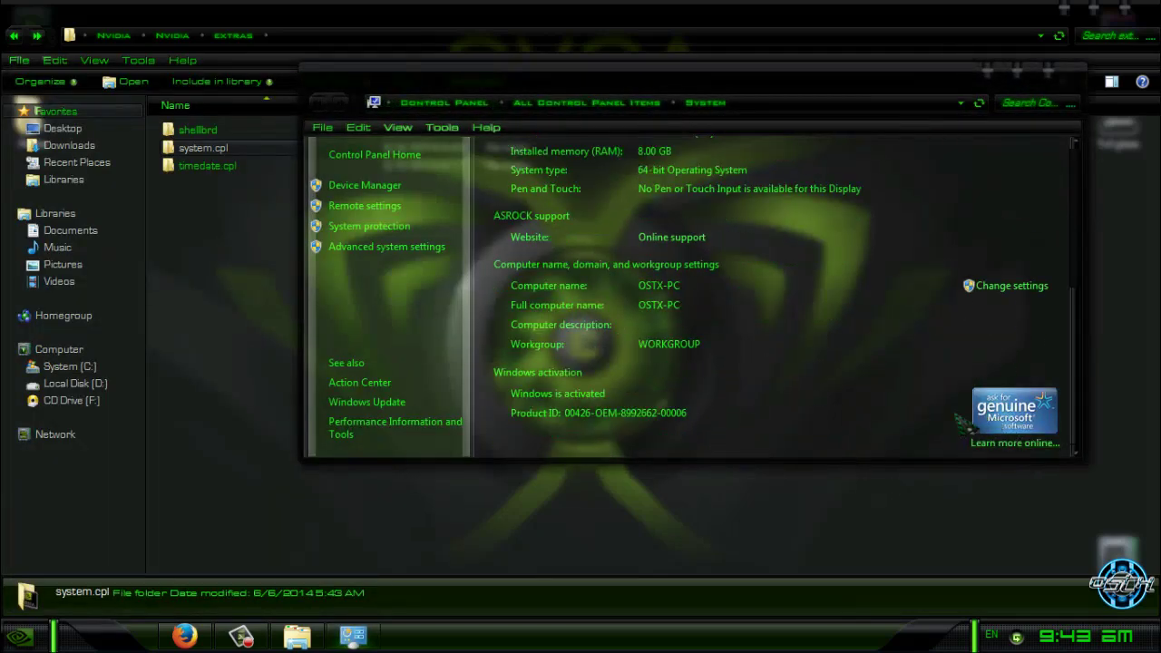
pyautogui.click(1050, 74)
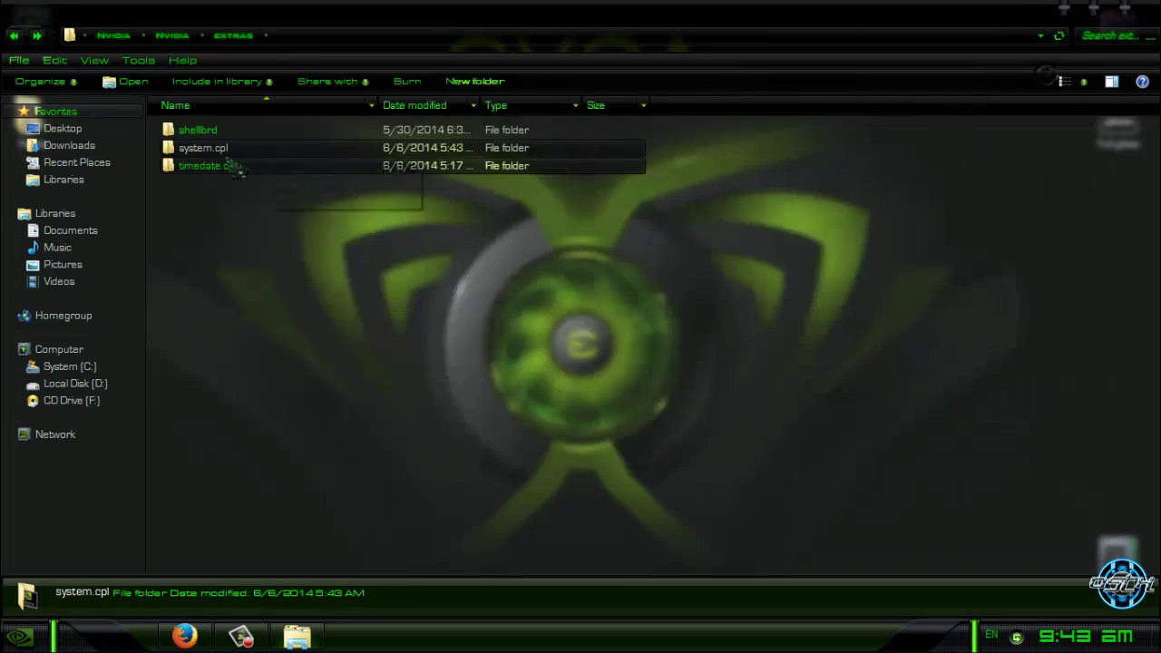
pyautogui.doubleClick(240, 145)
pyautogui.click(31, 38)
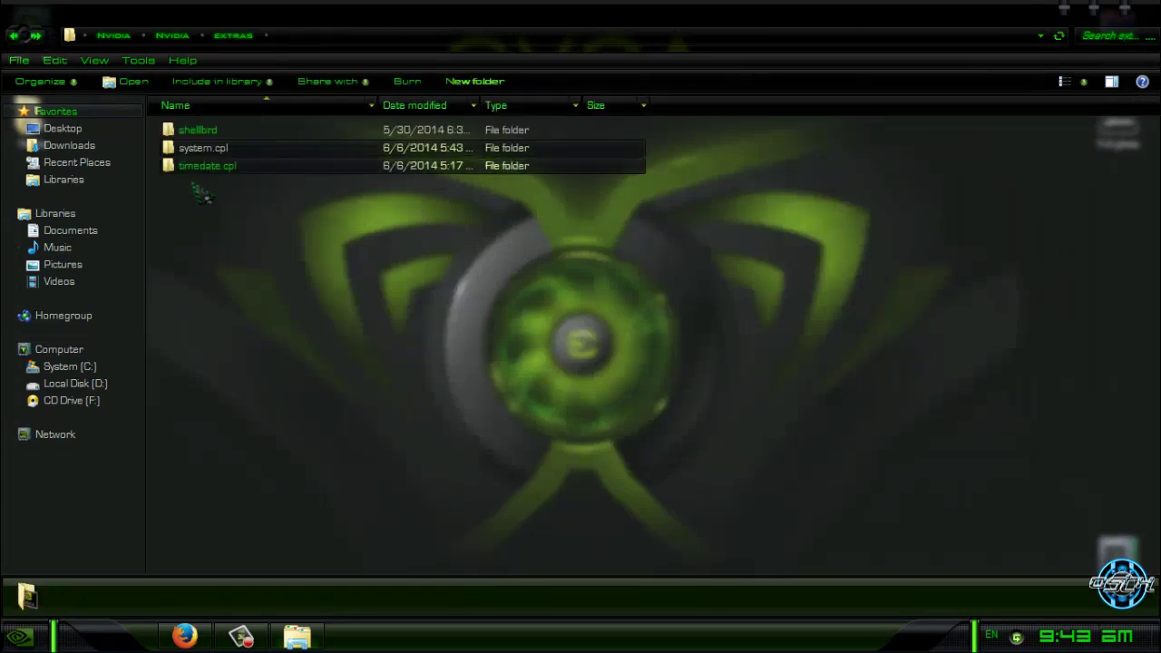
pyautogui.press('super')
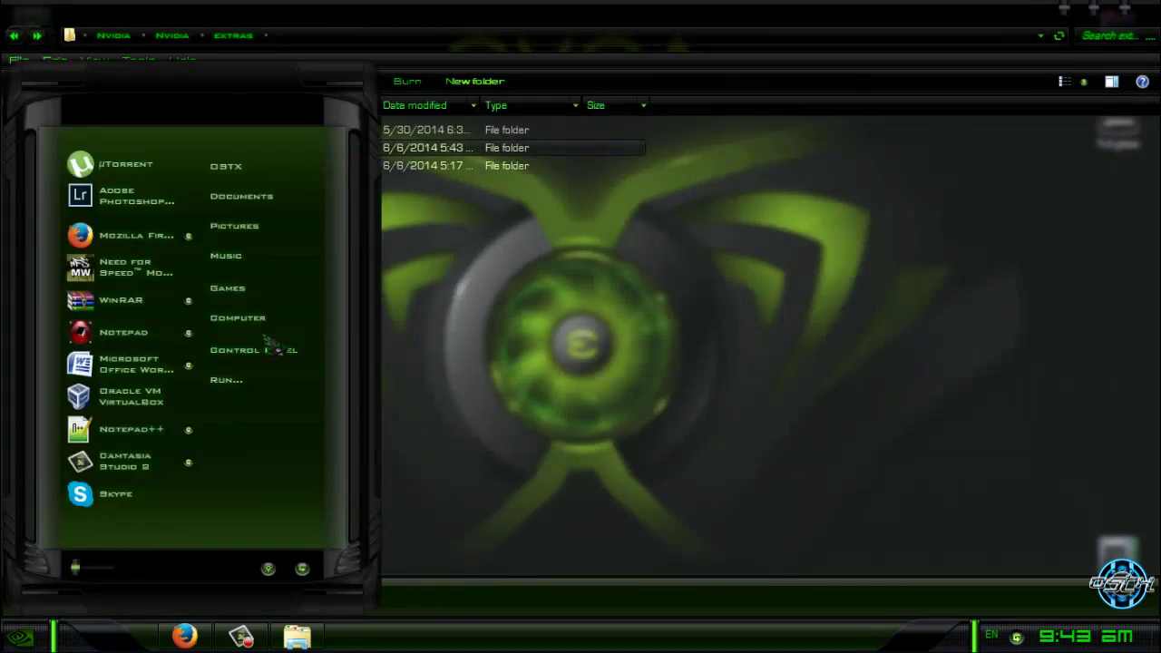
pyautogui.rightClick(258, 319)
pyautogui.click(995, 506)
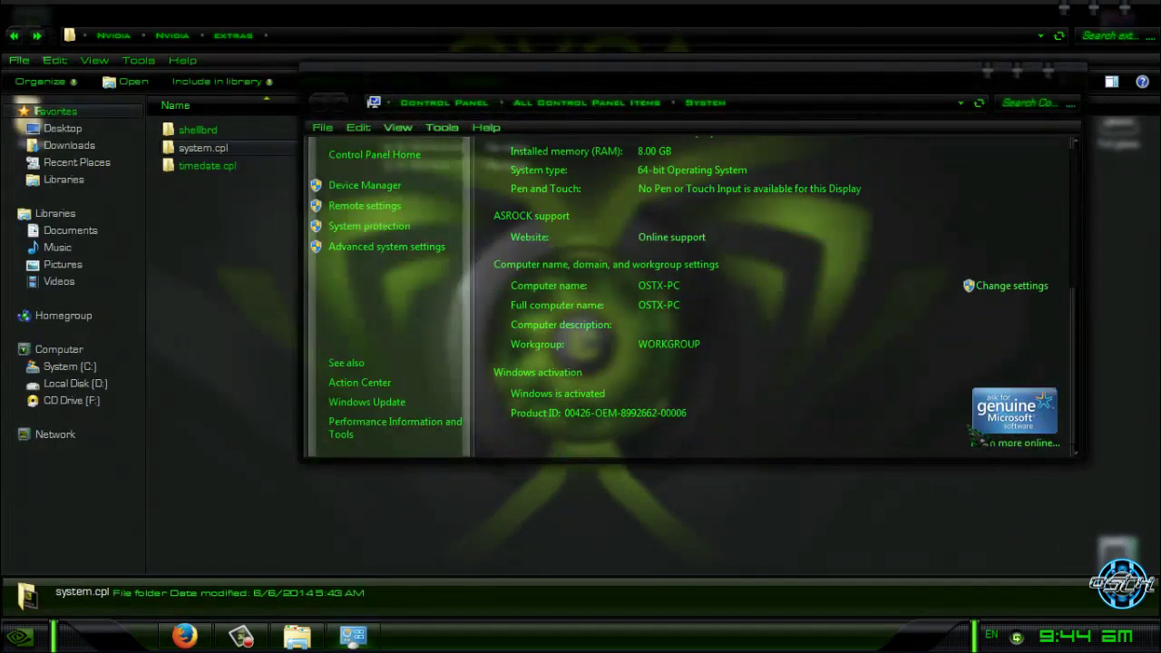
pyautogui.click(1049, 71)
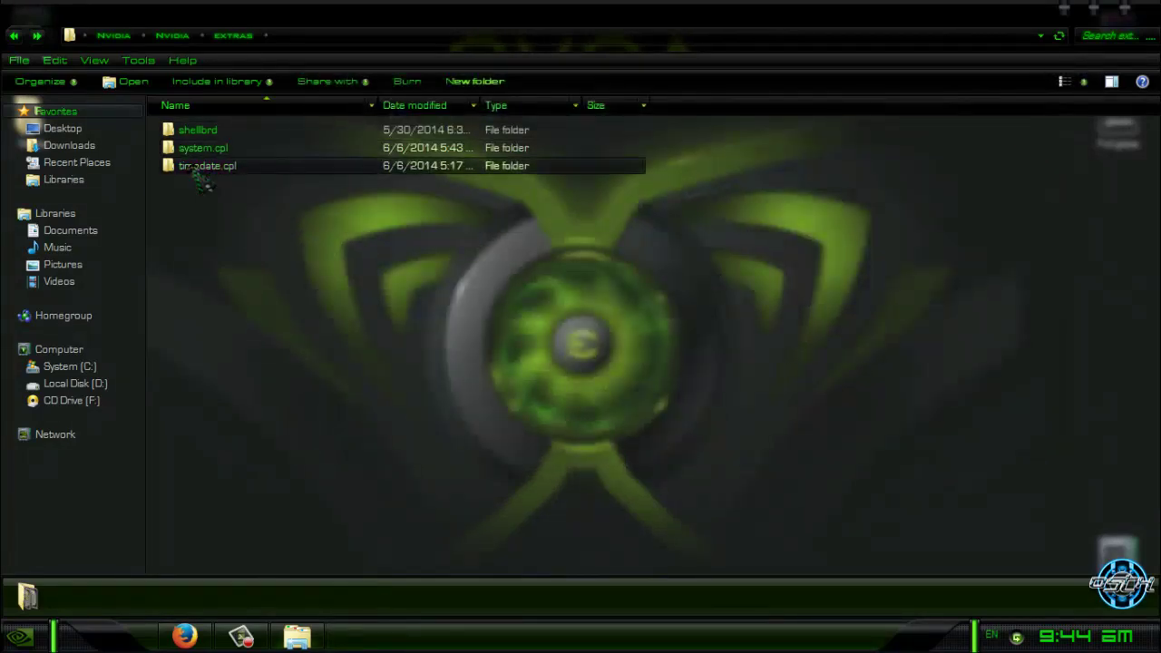
pyautogui.doubleClick(196, 169)
# - Open the timedate.cpl folder and view clock image 5000 in Photo Viewer
pyautogui.press('BackSpace')
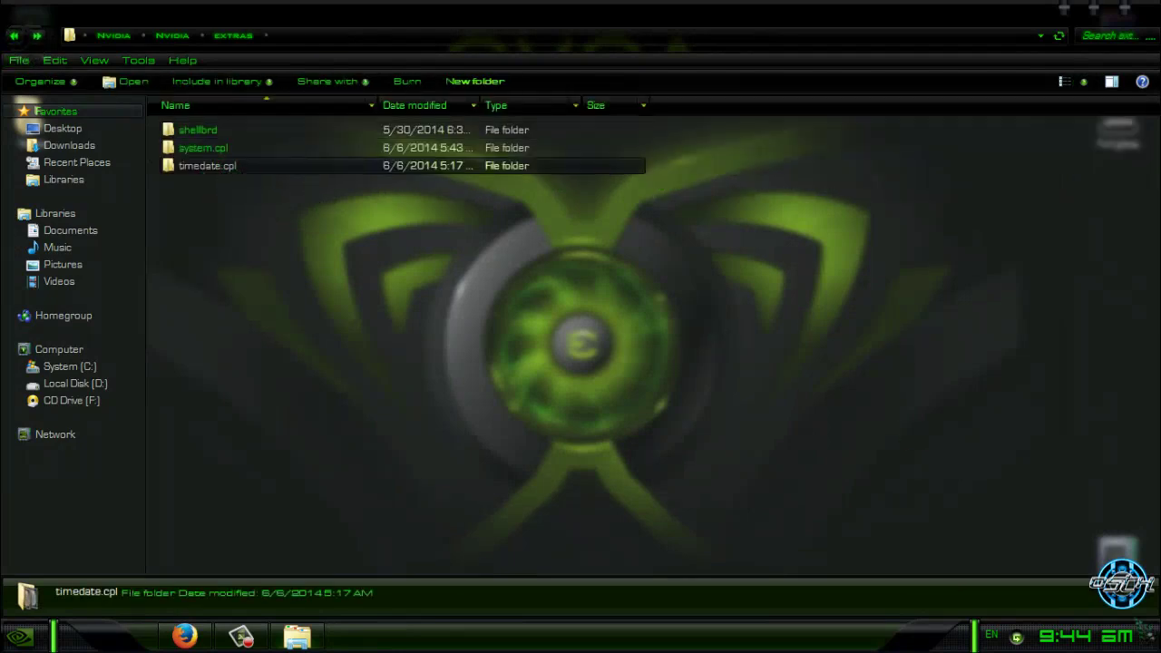
pyautogui.click(1116, 640)
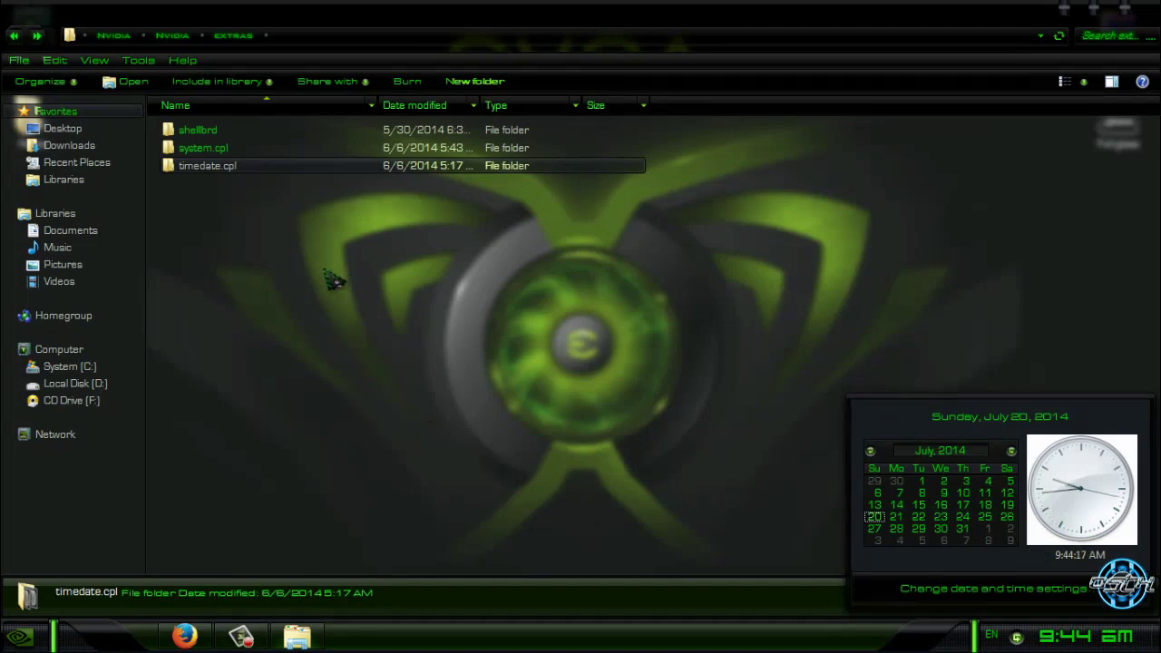
pyautogui.doubleClick(209, 166)
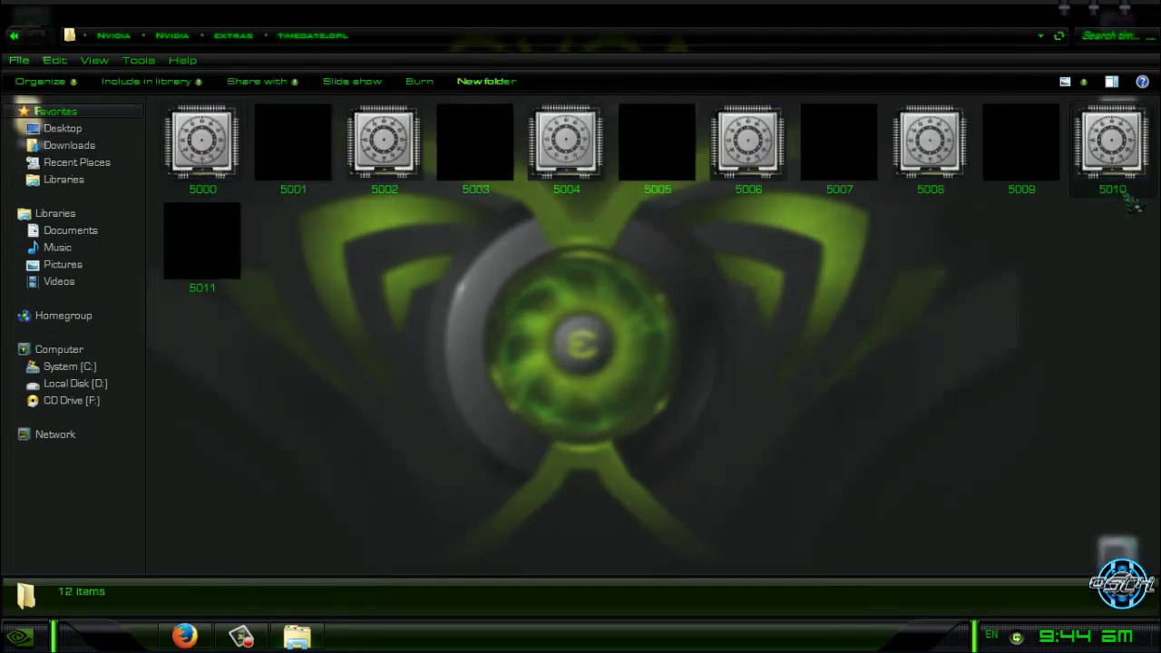
pyautogui.moveTo(1121, 249); pyautogui.dragTo(494, 254)
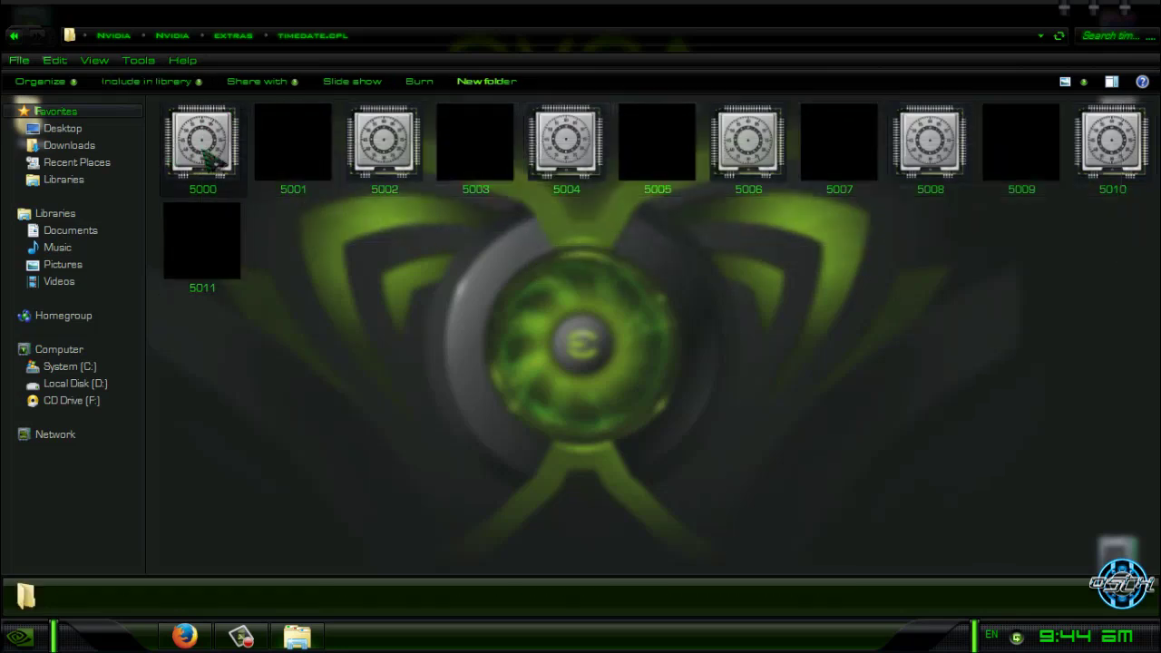
pyautogui.doubleClick(198, 150)
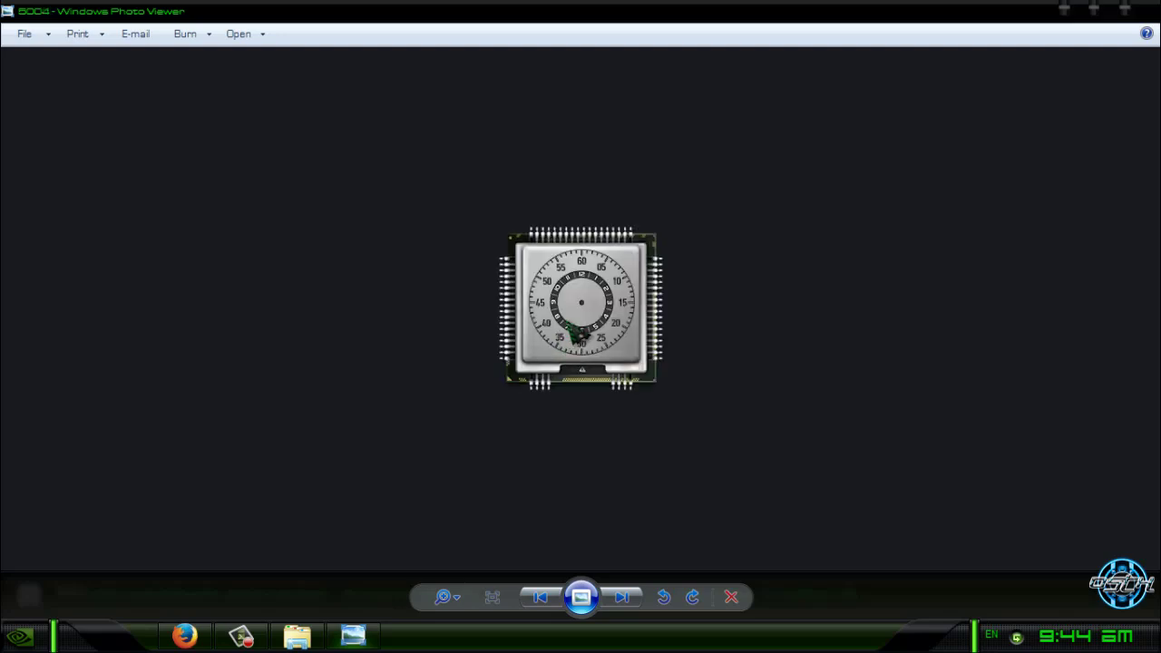
pyautogui.press('Right')
pyautogui.press('Left')
pyautogui.press('Right')
pyautogui.press('Right')
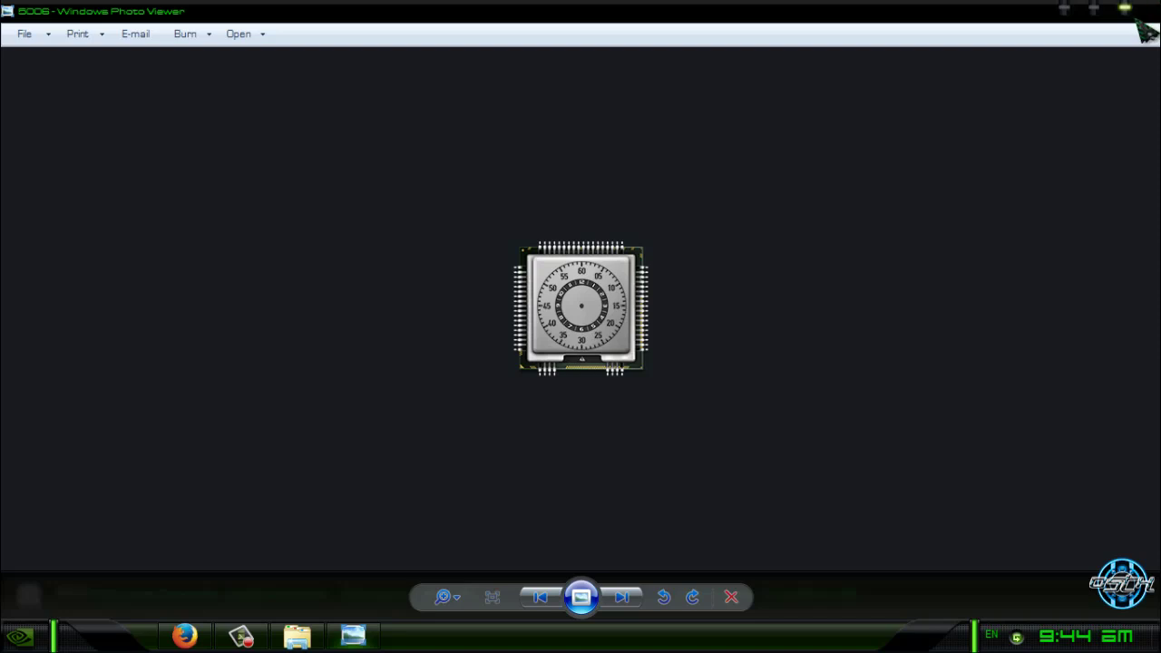
# - Arrow through the clock images, close the viewer, select 5010, and return to the Nvidia folder
pyautogui.click(1124, 9)
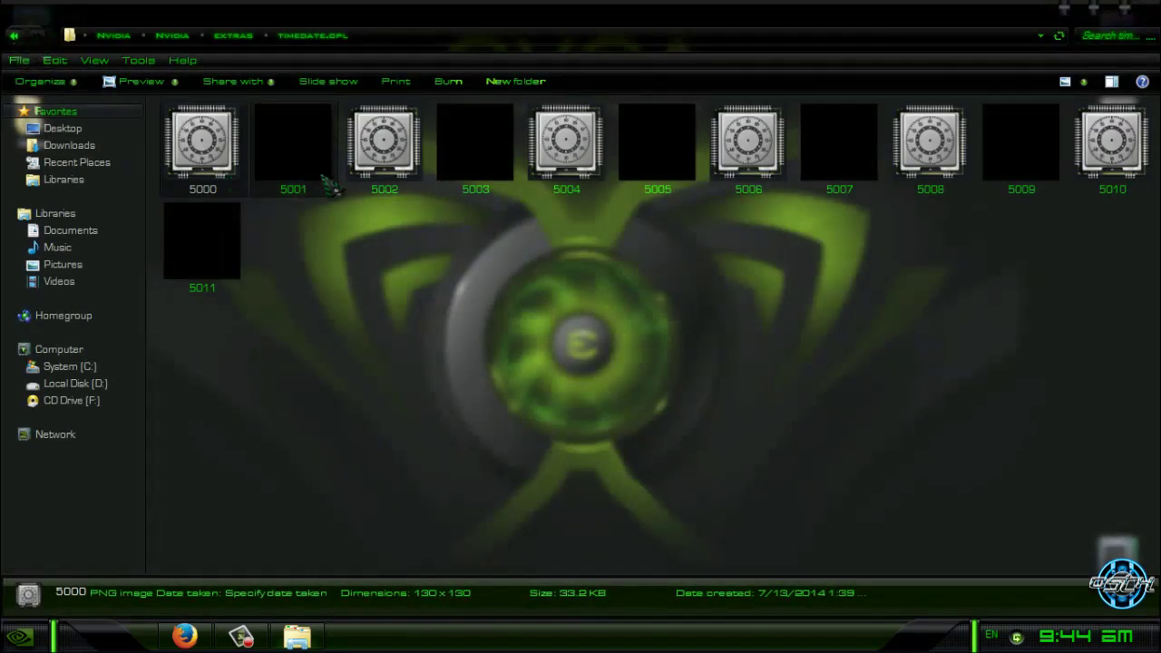
pyautogui.click(408, 170)
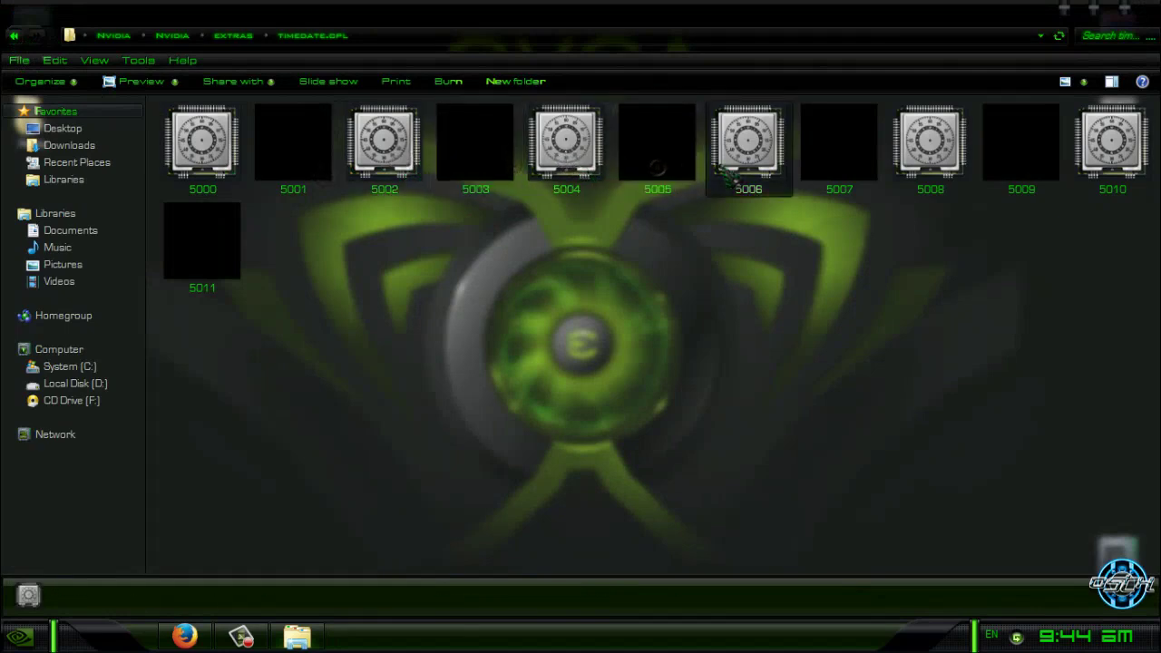
pyautogui.click(1089, 162)
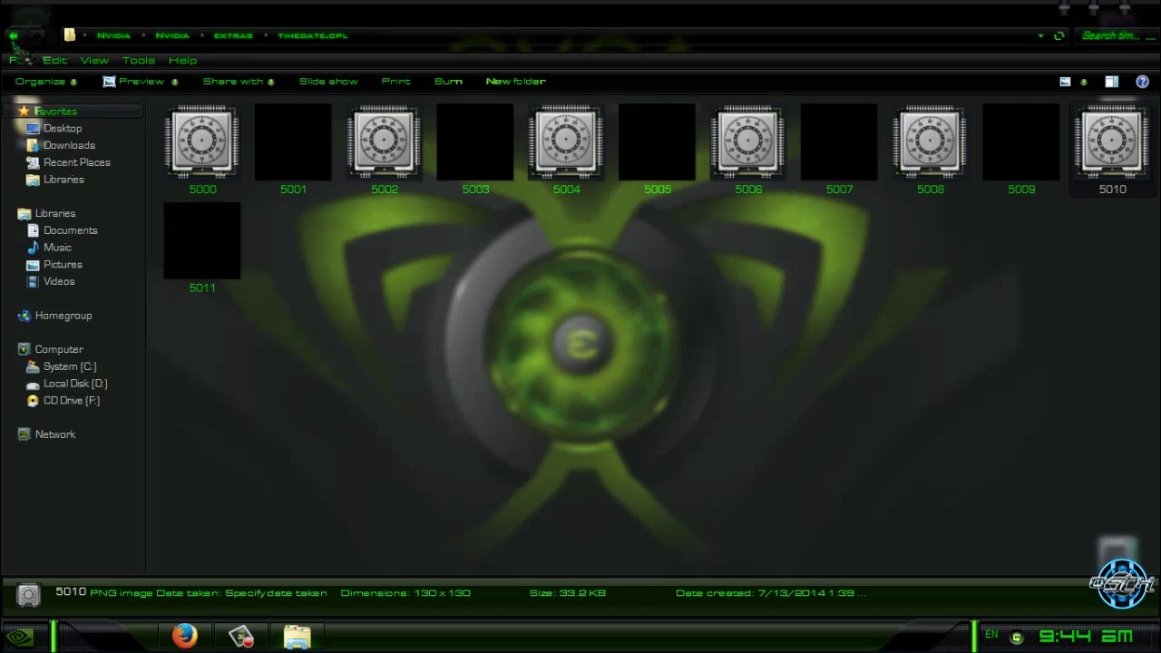
pyautogui.click(14, 36)
pyautogui.click(13, 35)
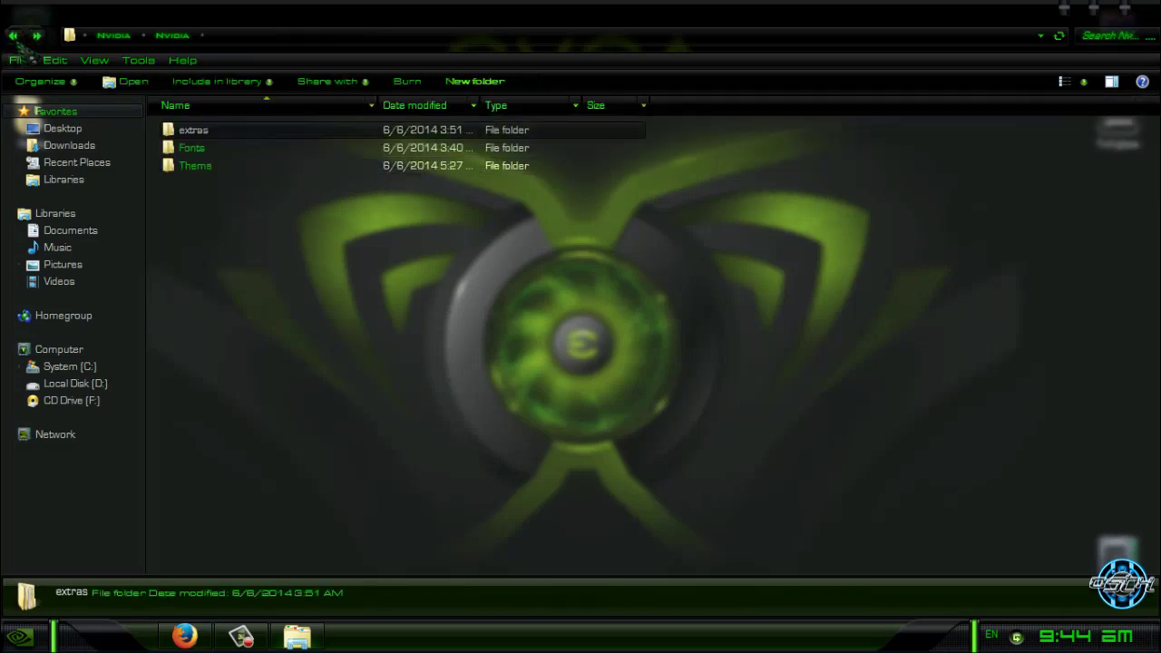
# - Close the folder and open Desktop Background in a maximized Personalization window
pyautogui.hotkey('alt', 'F4')
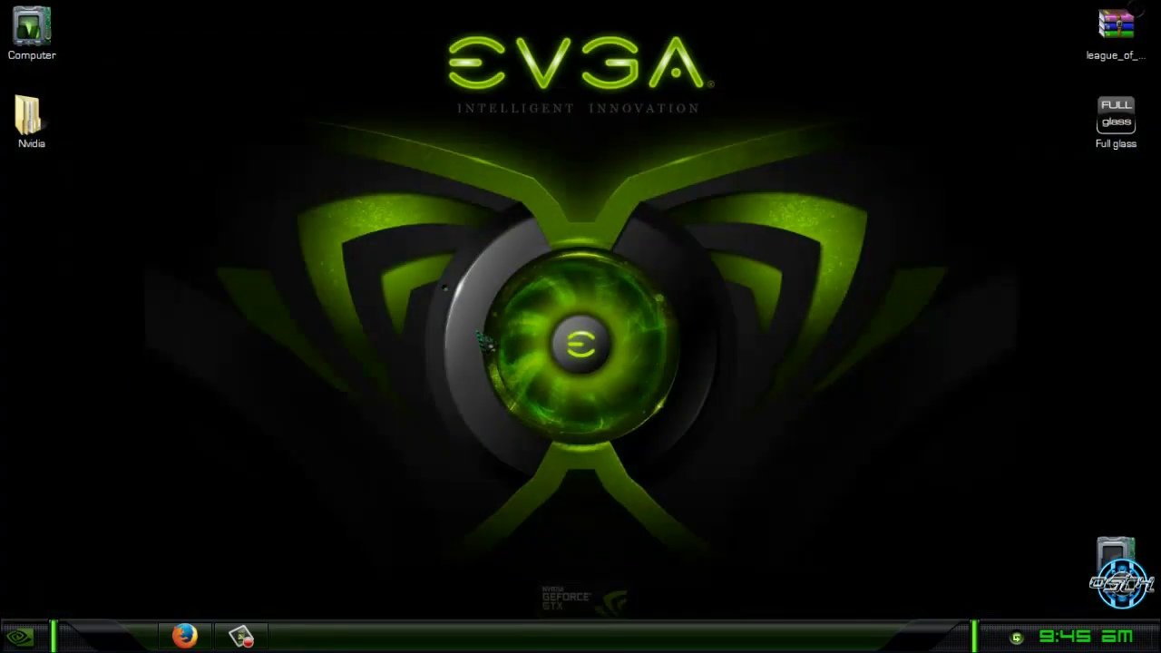
pyautogui.rightClick(458, 508)
pyautogui.click(555, 506)
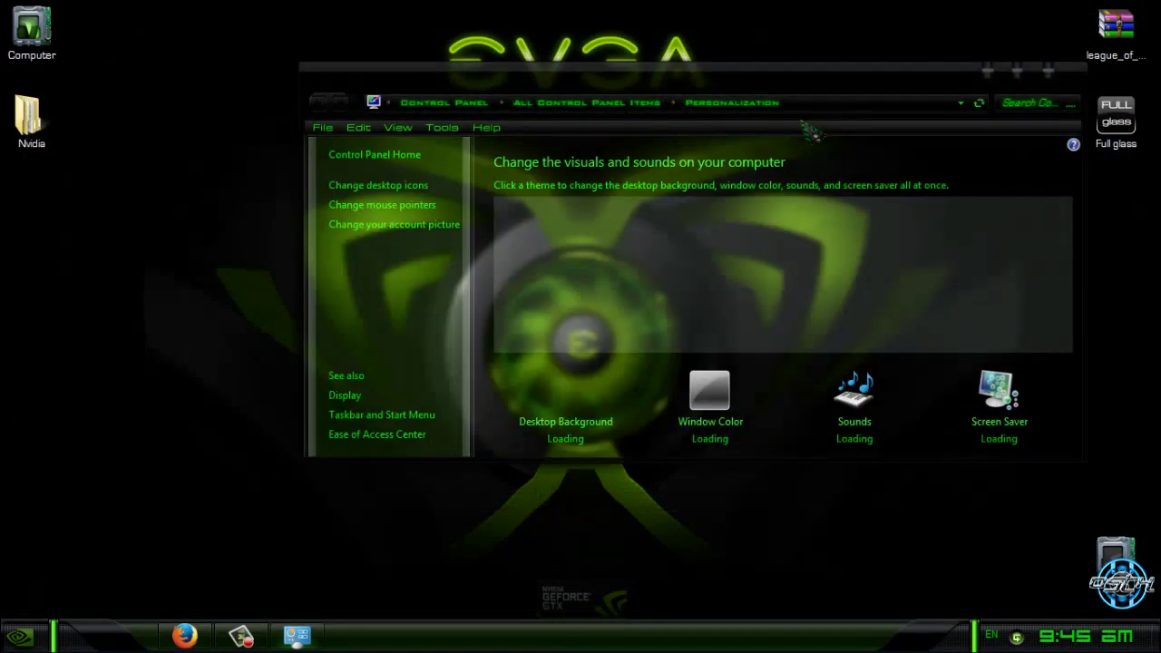
pyautogui.click(1017, 70)
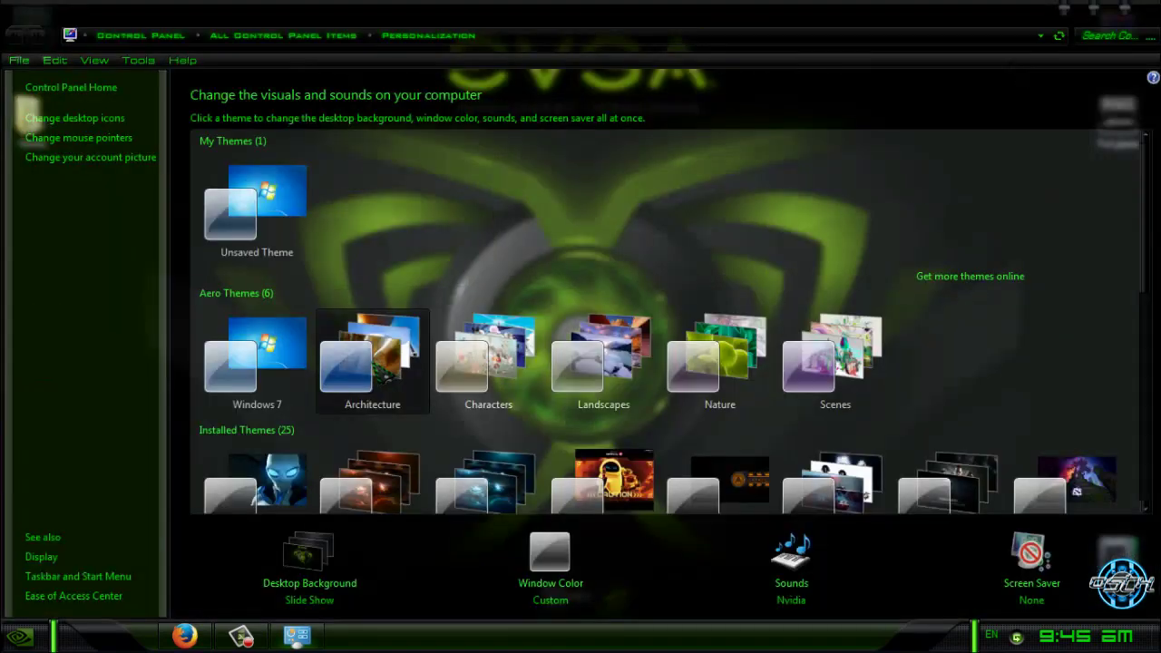
pyautogui.click(313, 585)
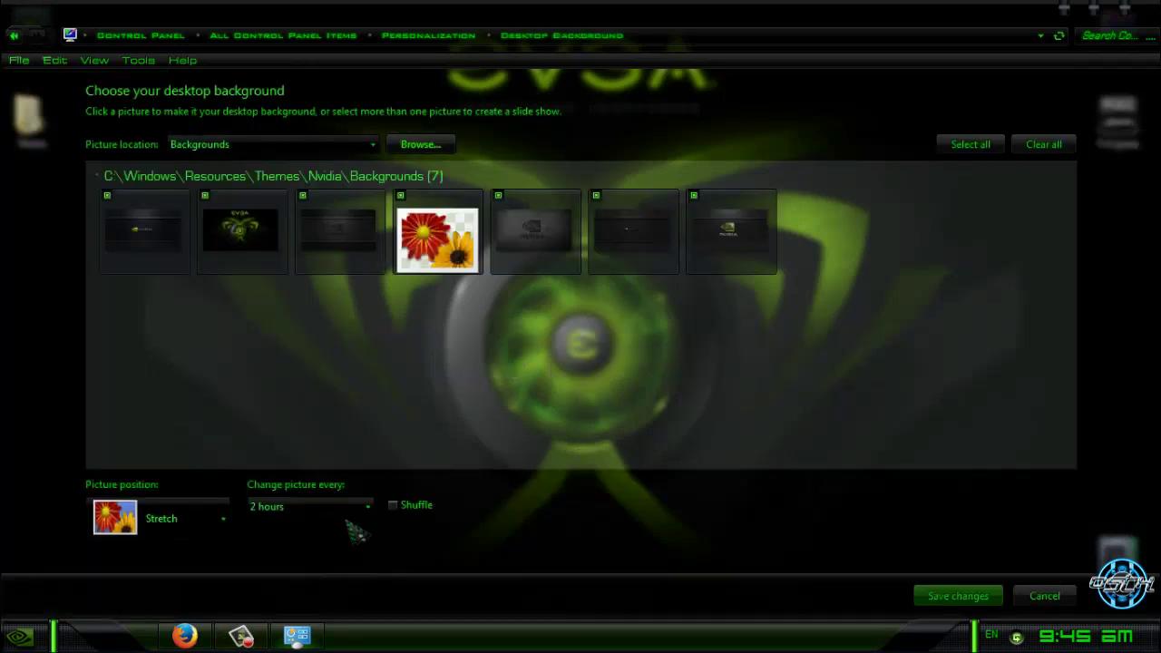
# - Preview the first, third, fourth and fifth Nvidia pictures as the wallpaper
pyautogui.click(159, 238)
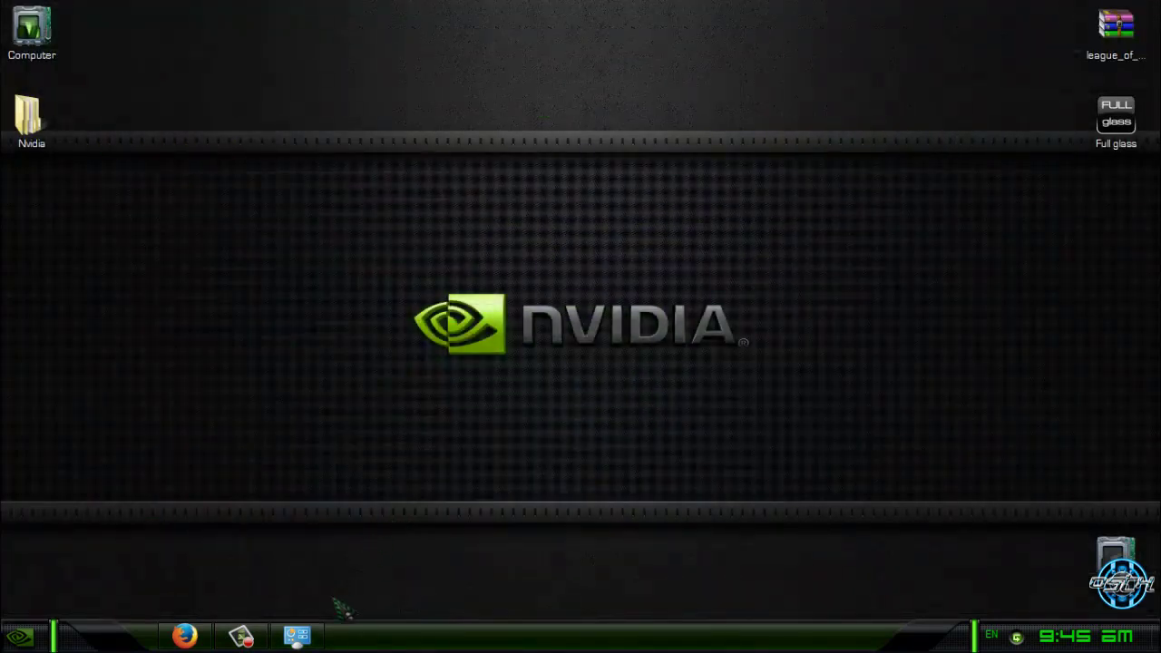
pyautogui.click(324, 458)
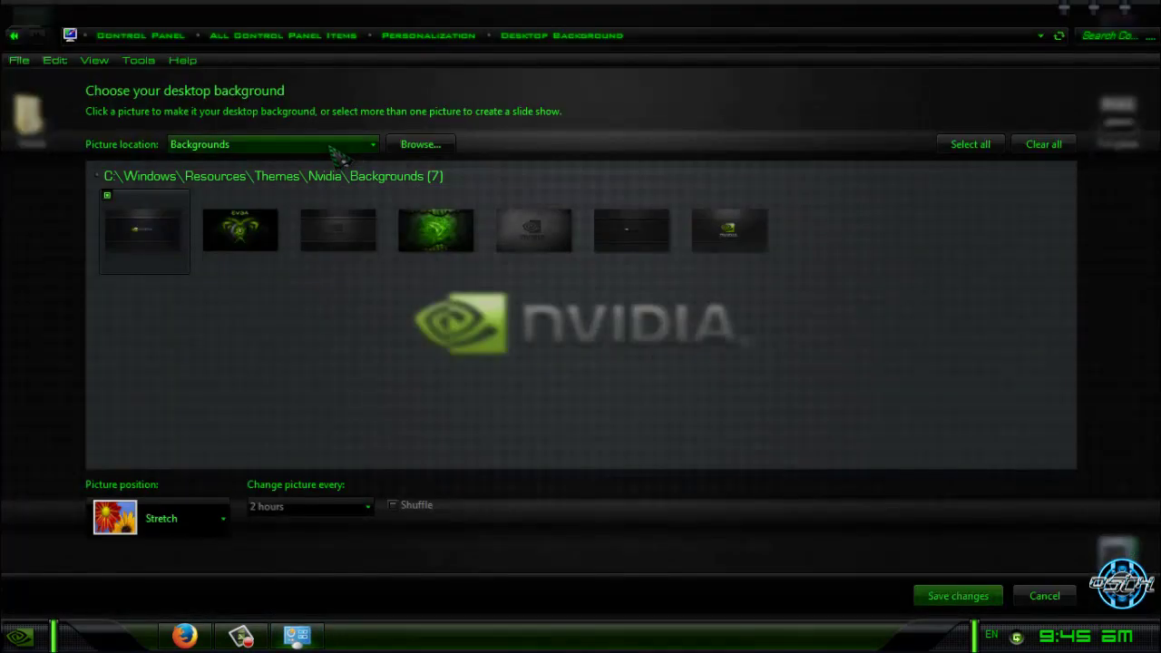
pyautogui.click(363, 258)
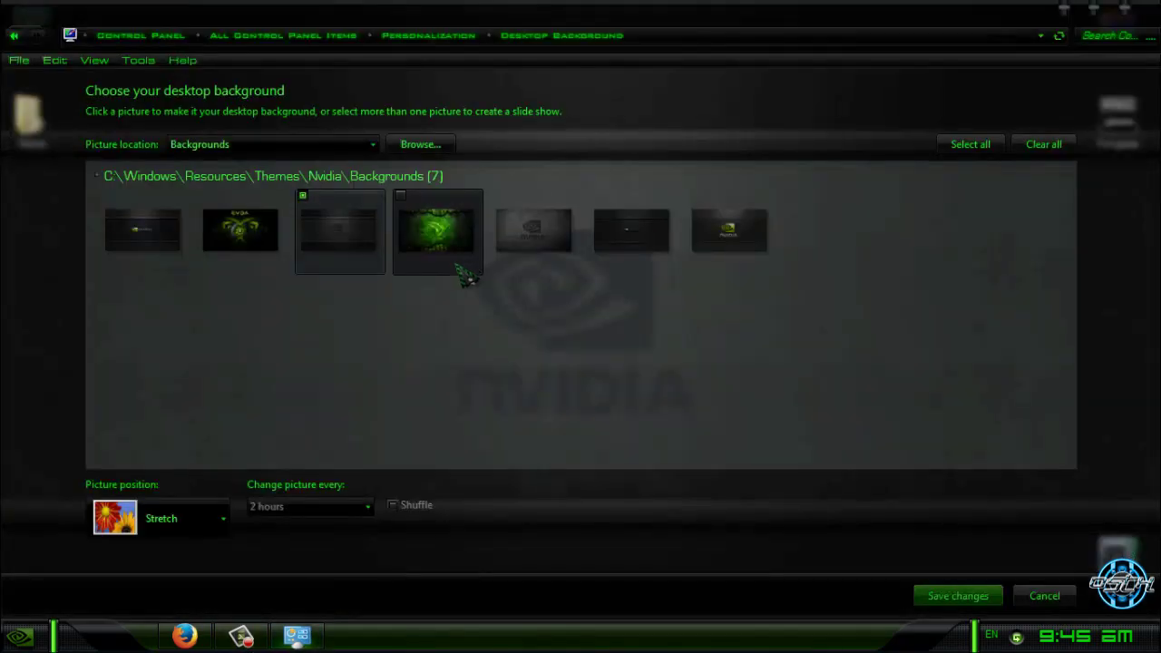
pyautogui.click(460, 263)
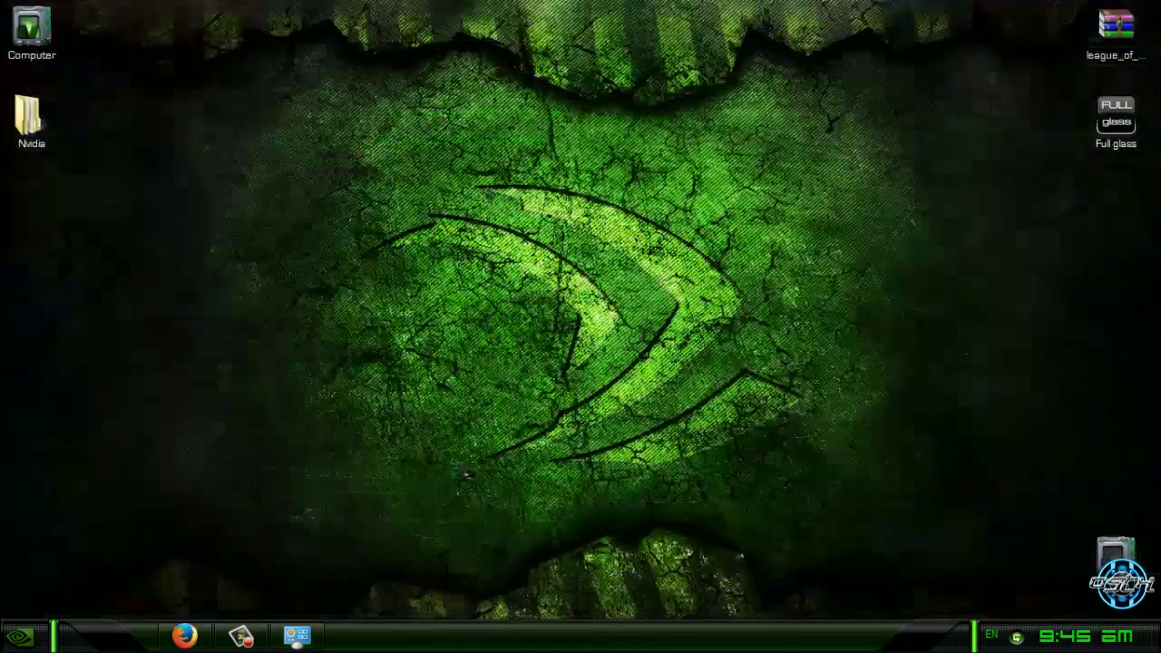
pyautogui.press('super')
pyautogui.click(297, 635)
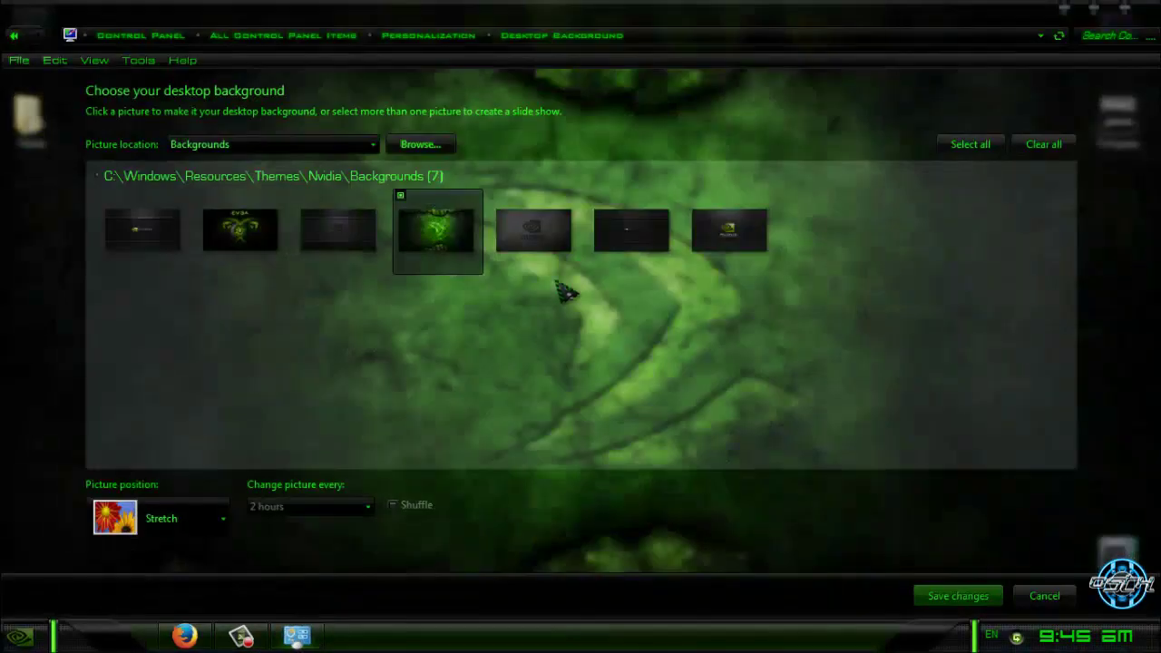
pyautogui.click(555, 265)
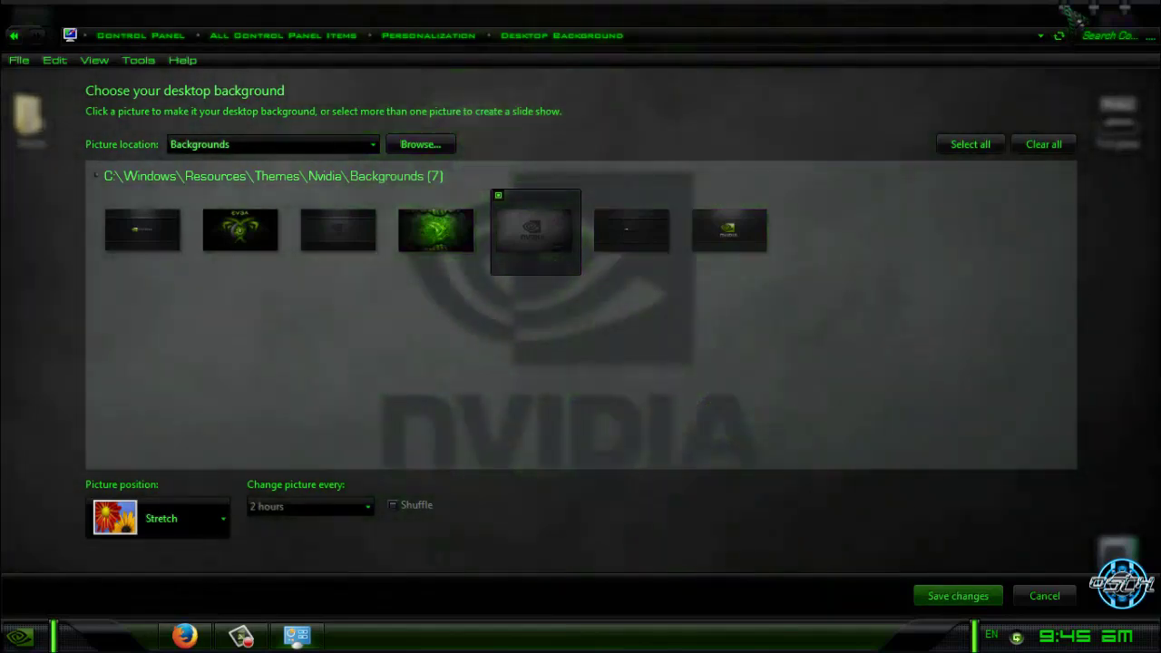
pyautogui.press('super+d')
# - Try the sixth and seventh pictures, then save the fifth, dark grey NVIDIA wallpaper
pyautogui.click(298, 637)
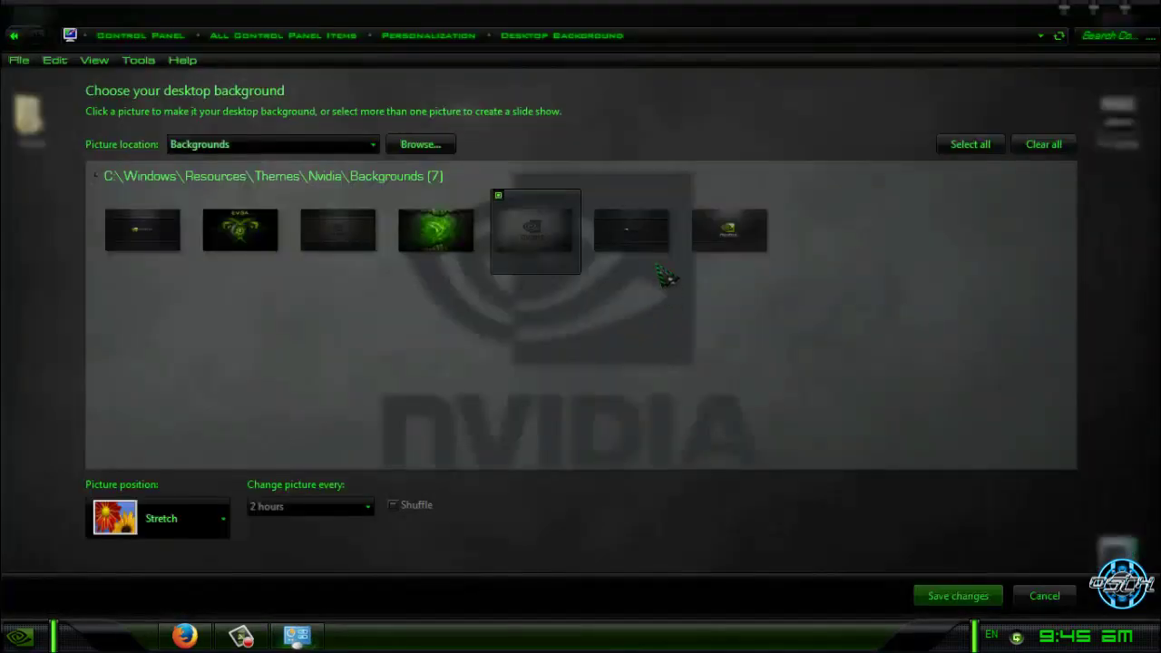
pyautogui.click(655, 258)
pyautogui.press('super+d')
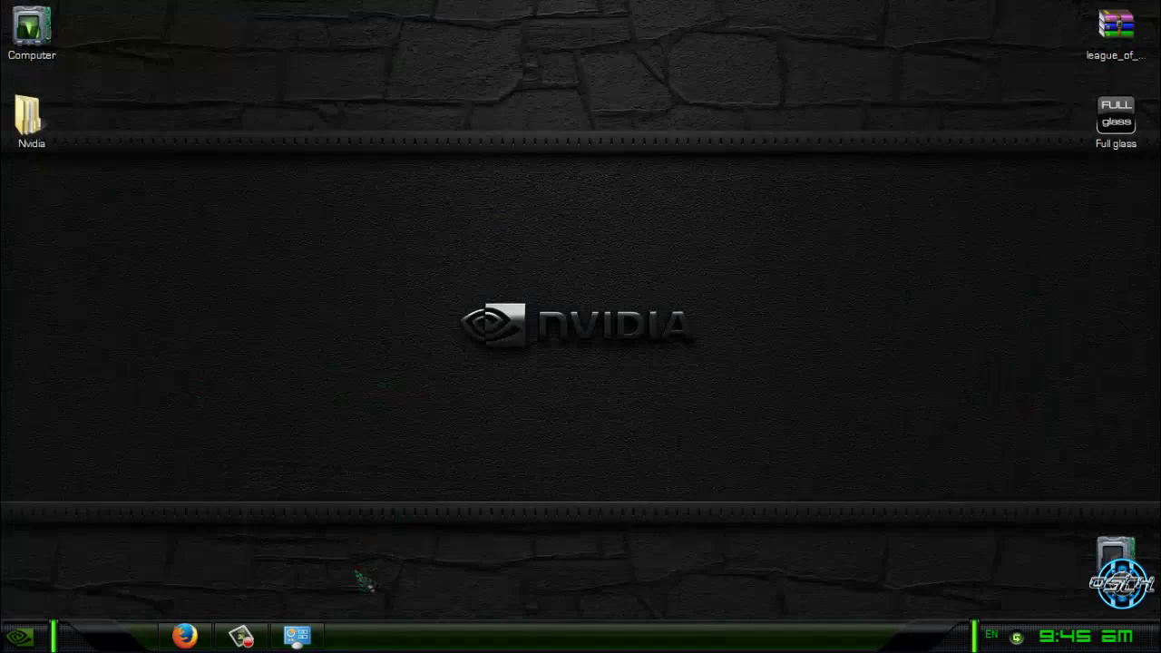
pyautogui.click(298, 635)
pyautogui.click(731, 232)
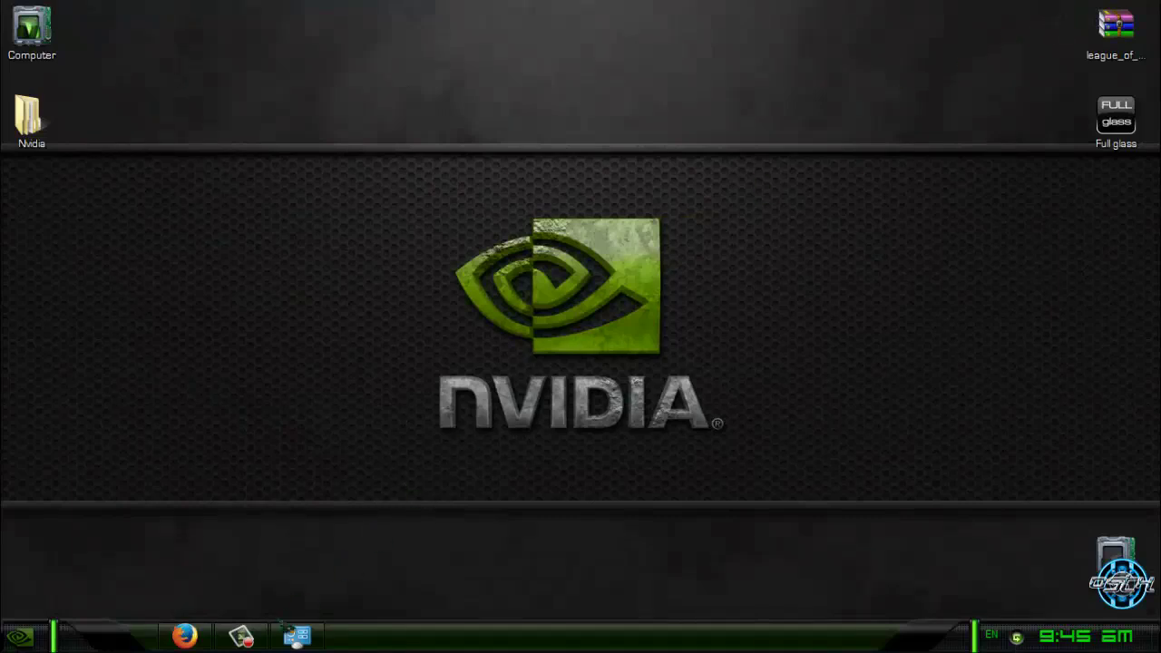
pyautogui.click(297, 635)
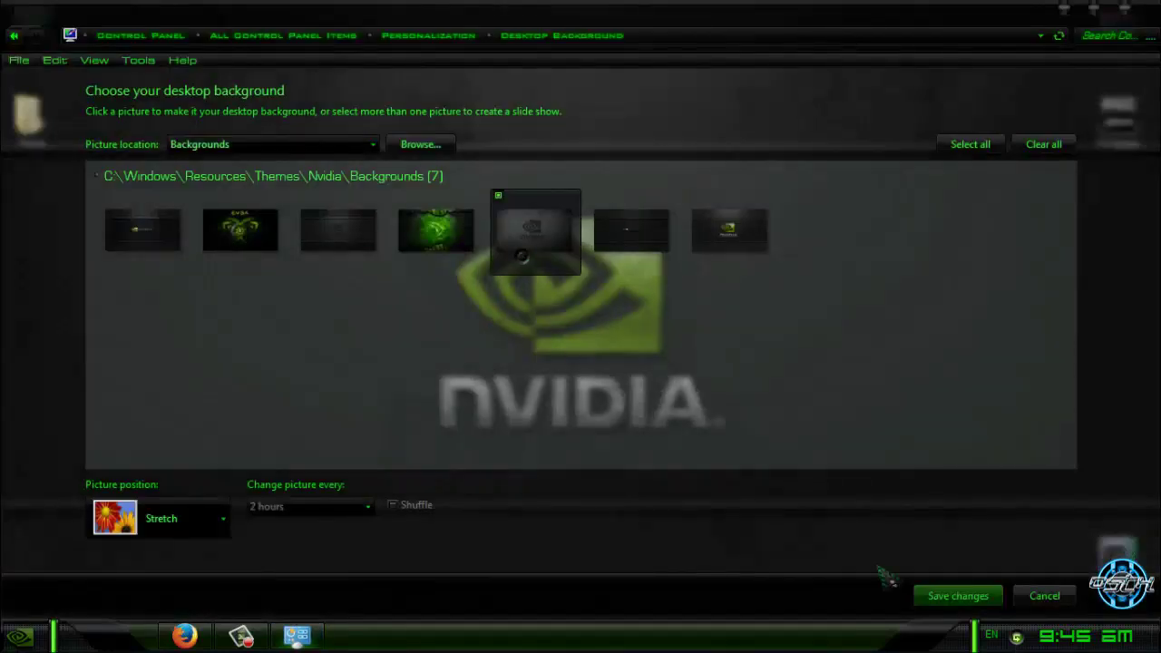
pyautogui.click(943, 595)
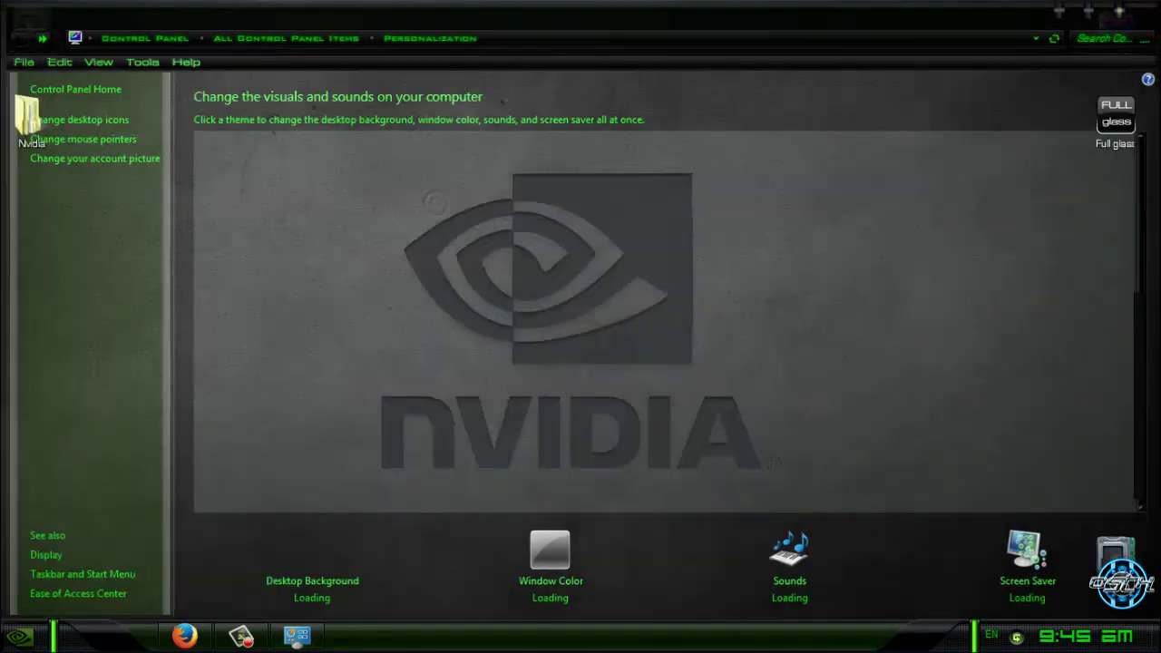
# - Close Personalization, view the start menu's shutdown options, and refresh the dark grey NVIDIA desktop
pyautogui.hotkey('alt', 'F4')
pyautogui.rightClick(504, 151)
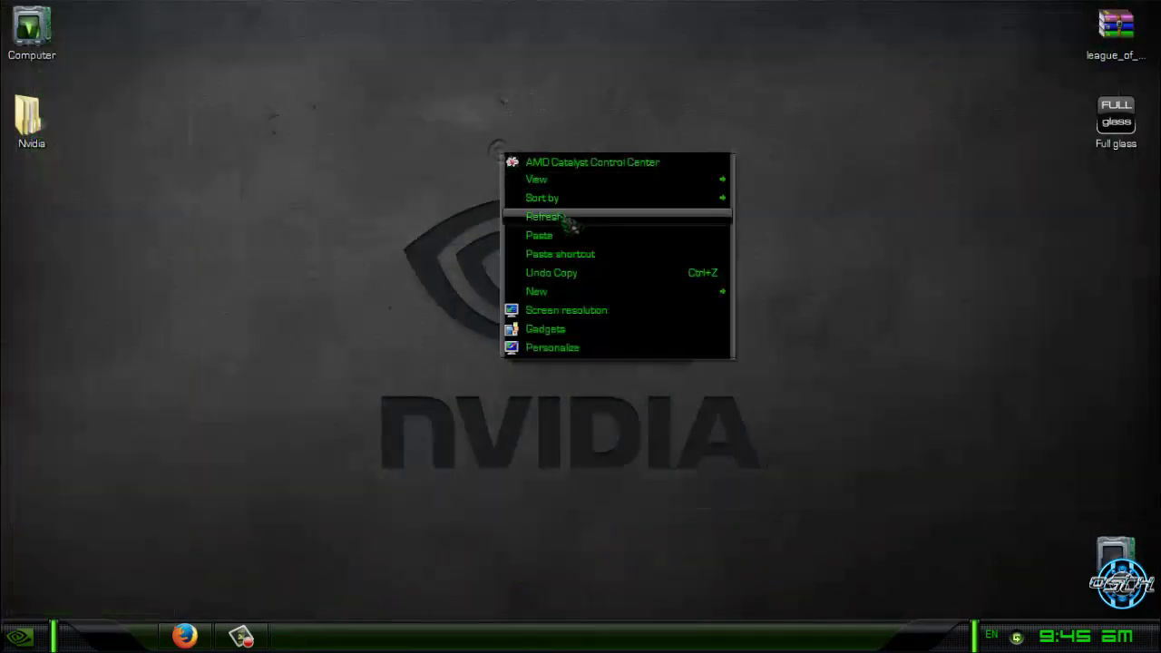
pyautogui.click(560, 216)
pyautogui.press('super')
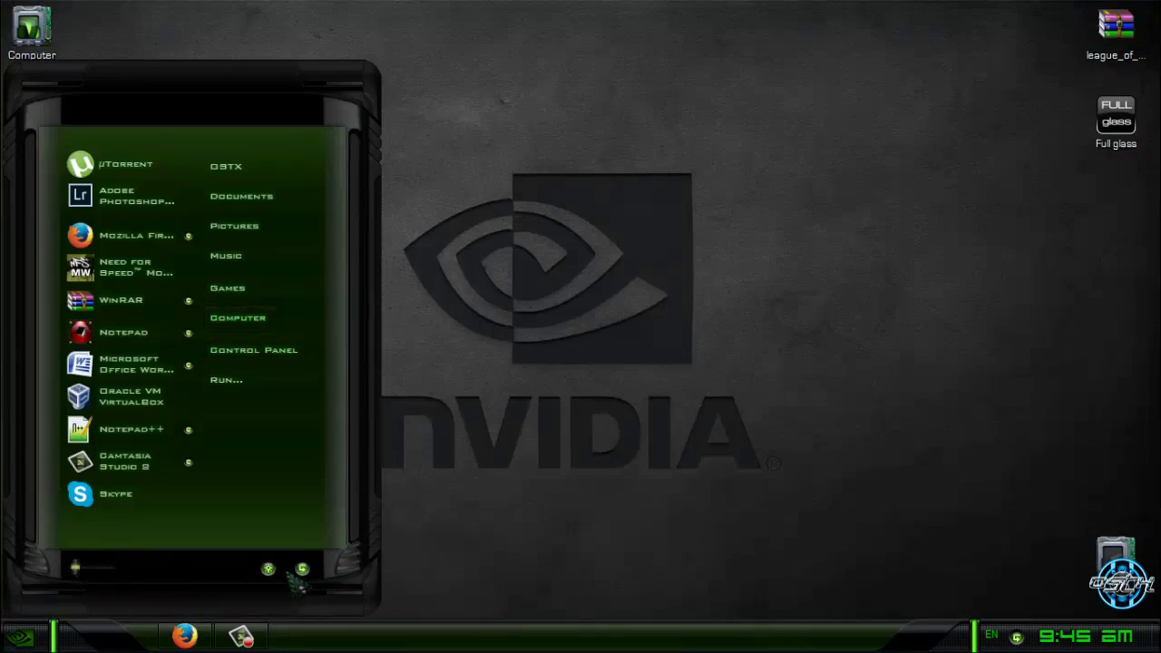
pyautogui.click(302, 569)
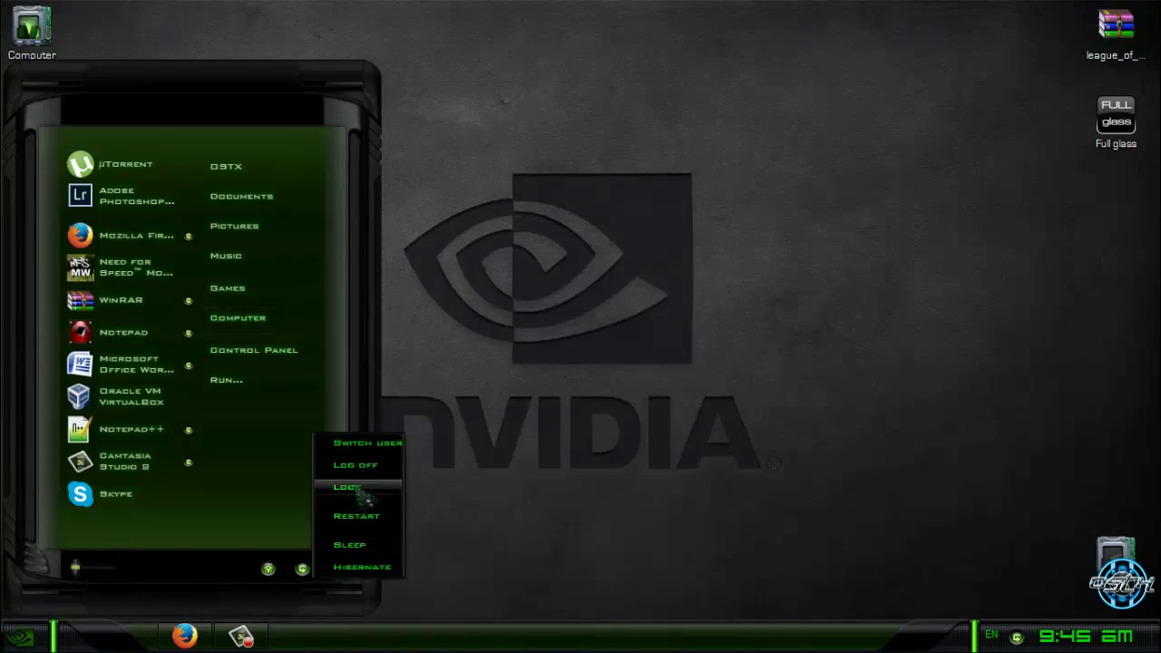
pyautogui.rightClick(453, 118)
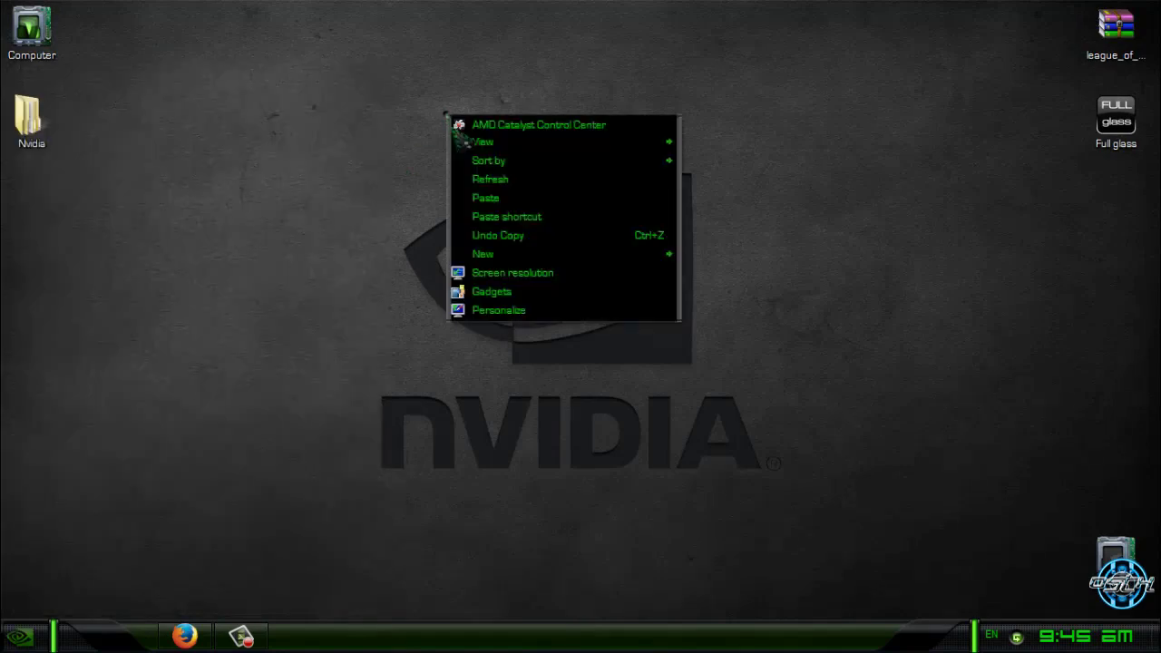
pyautogui.click(503, 178)
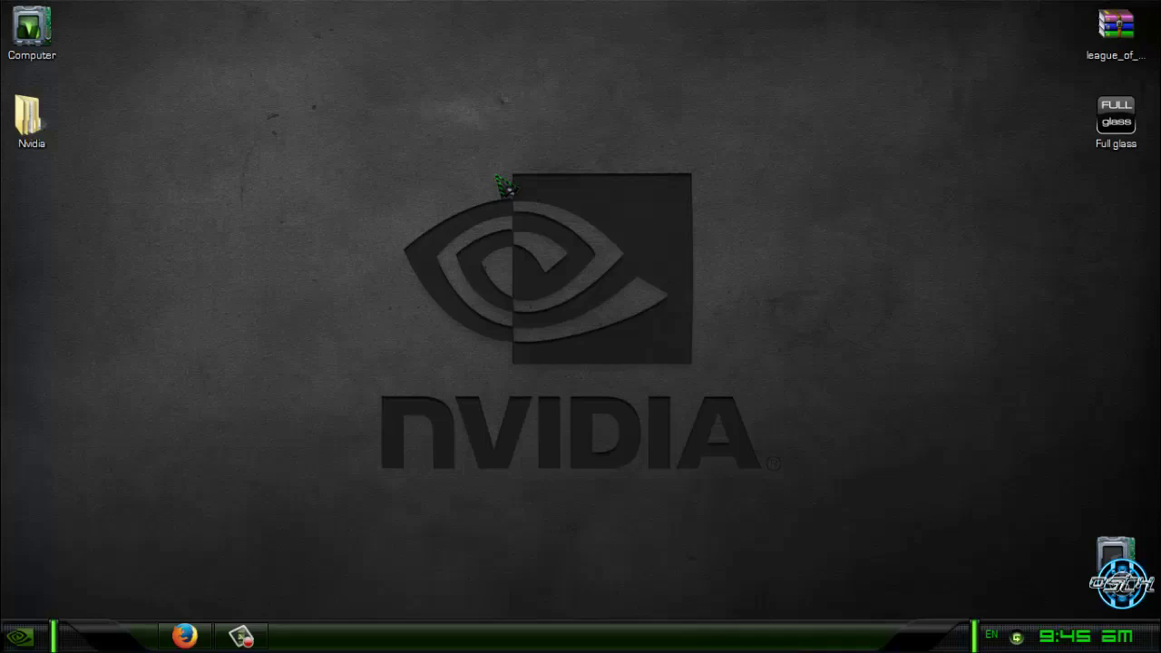